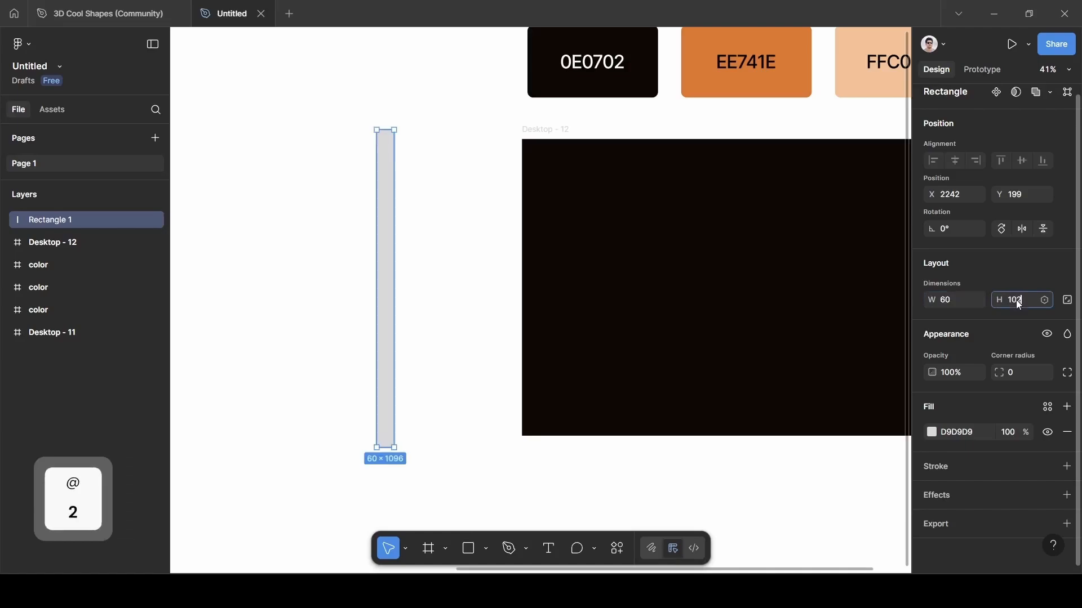
Step: Set the grey rectangle's height to 1024 and place a duplicate beside it, towards the Desktop - 12 frame
left_click(1017, 250)
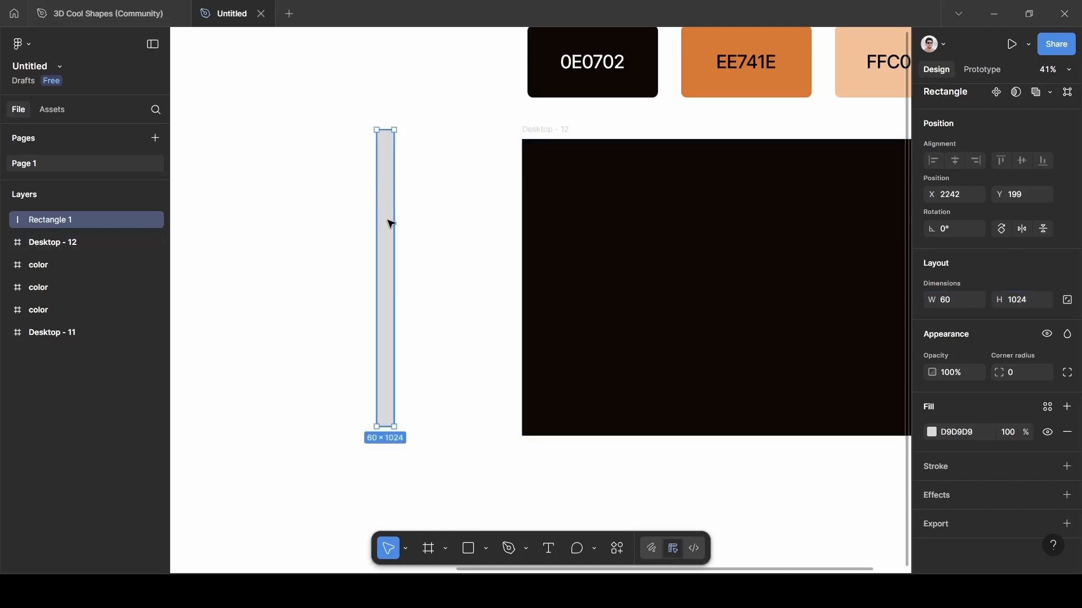
left_click_drag(394, 222, 425, 229)
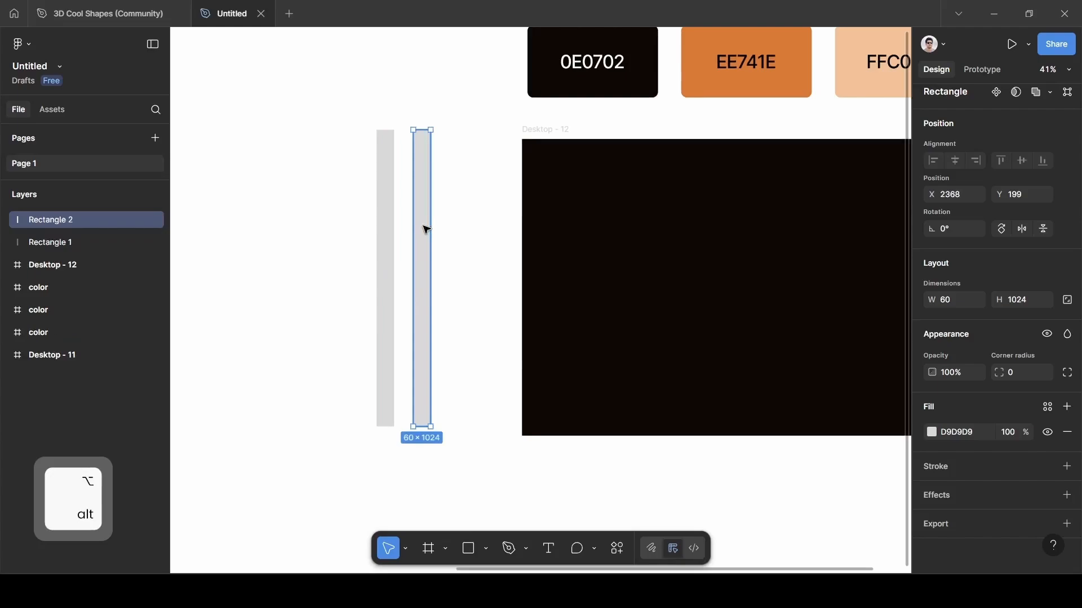
Step: Rename the original rectangle's layer as A and the duplicate's layer as B
left_click(393, 232)
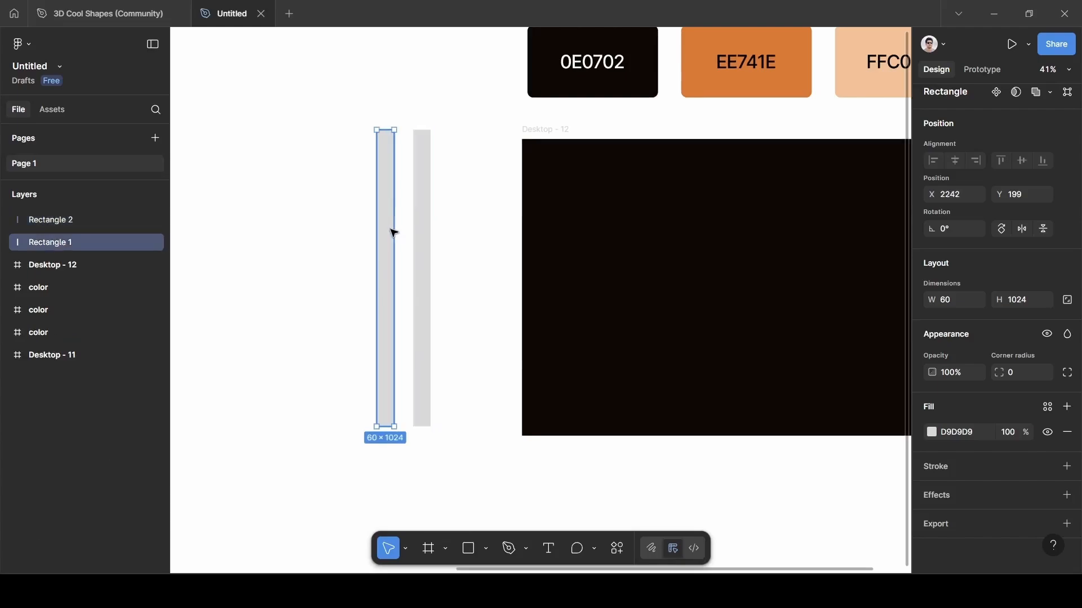
double_click(52, 243)
type("A")
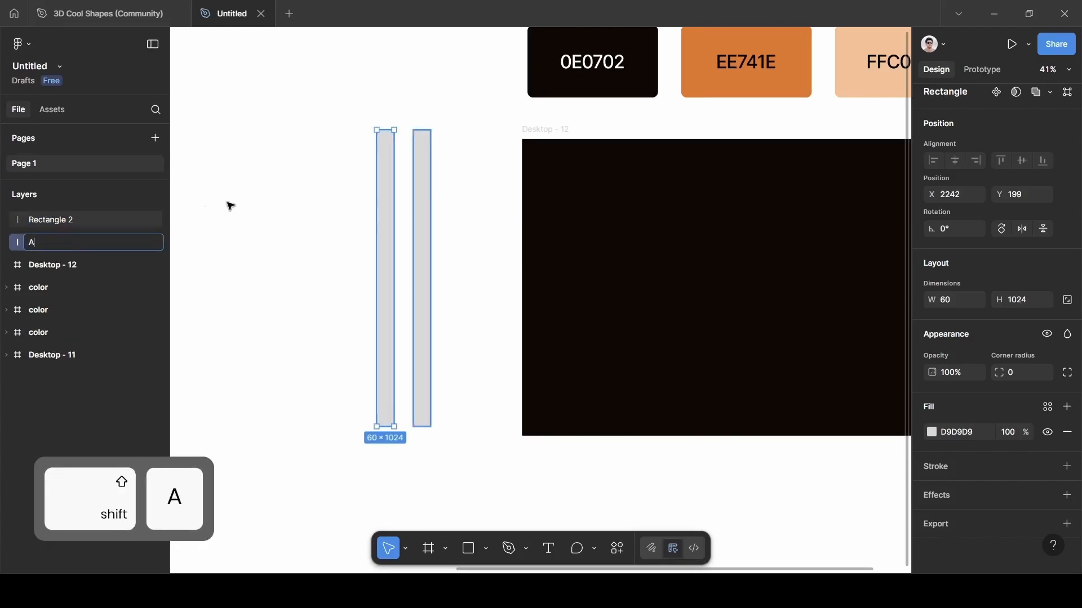
left_click(270, 189)
left_click(427, 210)
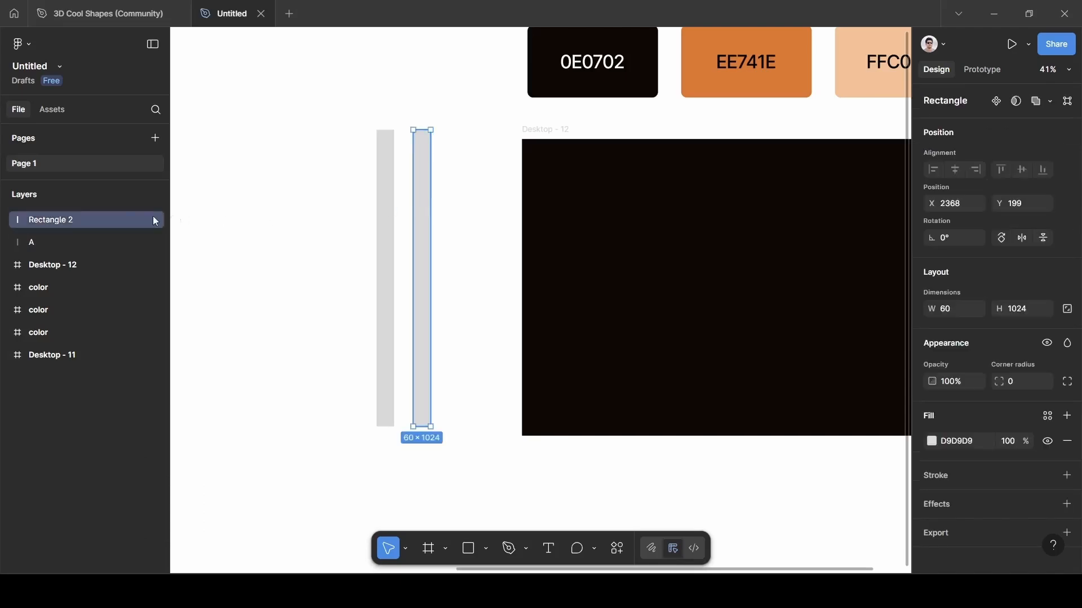
double_click(51, 220)
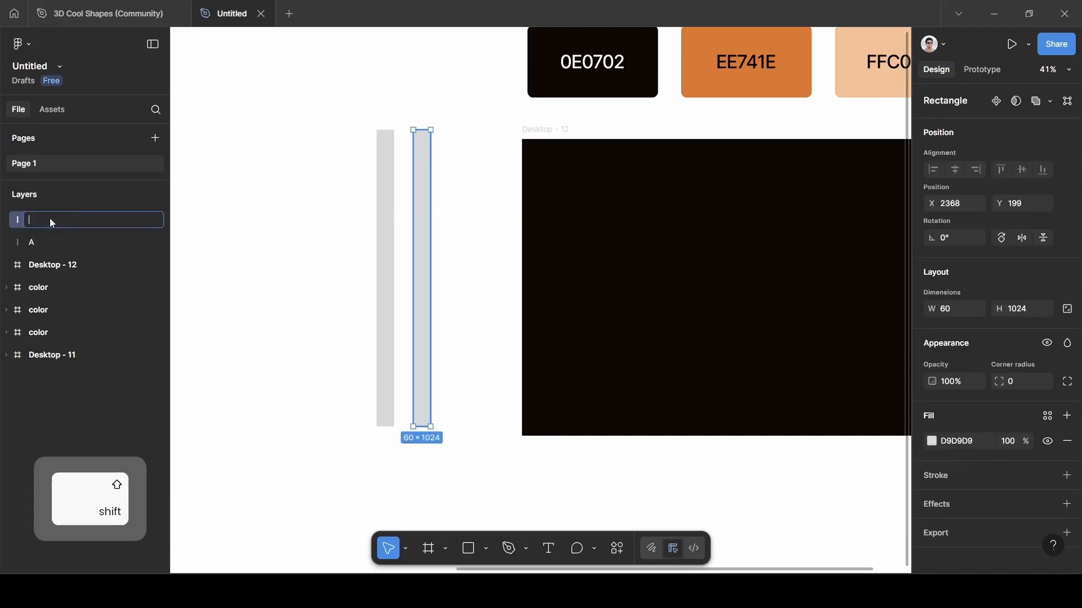
type("B")
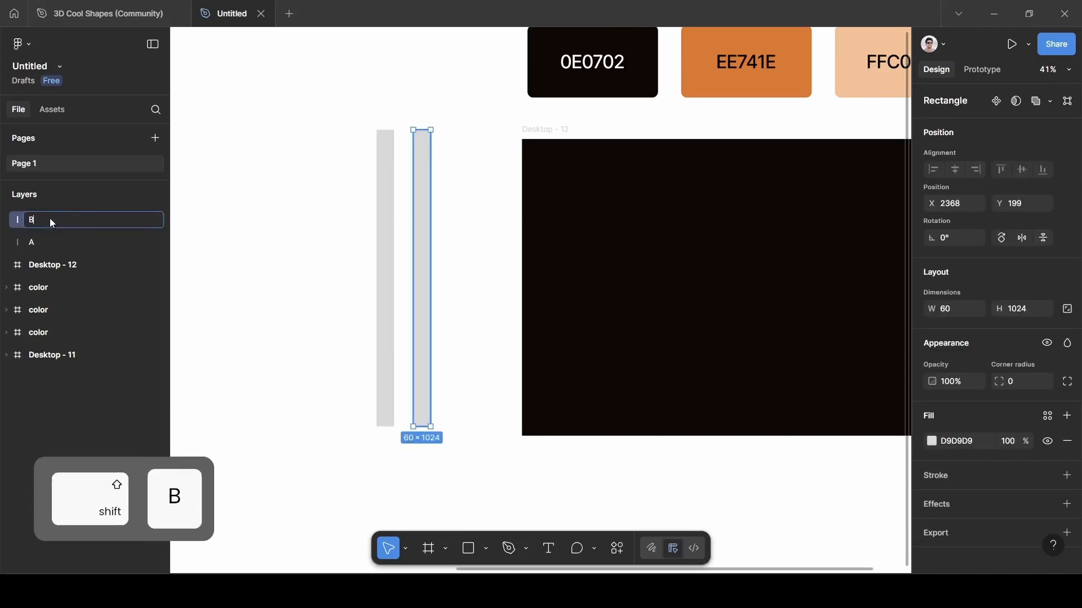
Step: Set the blend mode of rectangle A to Multiply
left_click(384, 246)
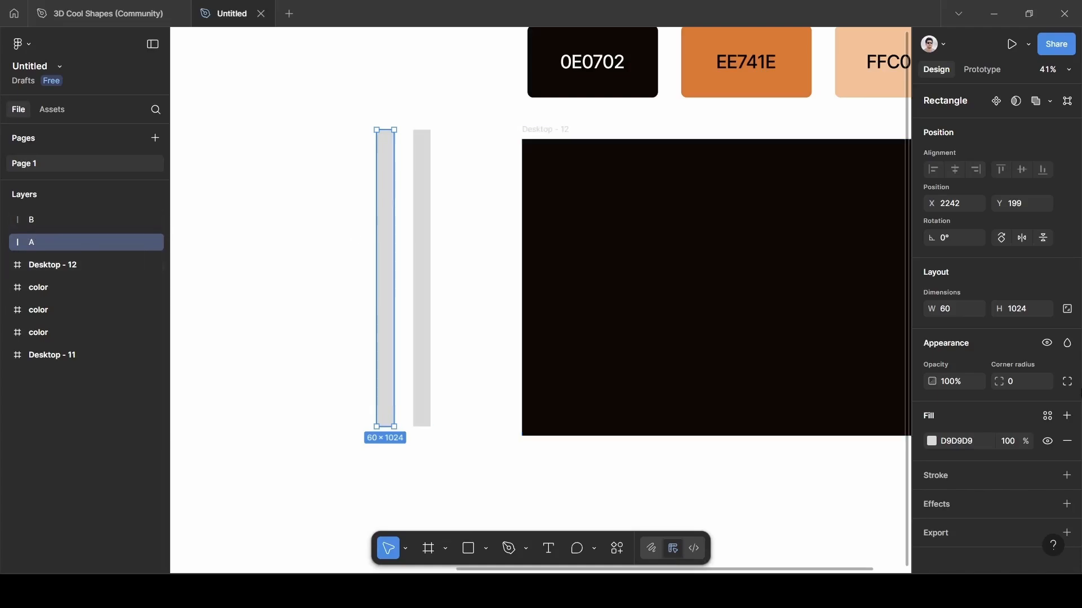
scroll(960, 423, "down", 1)
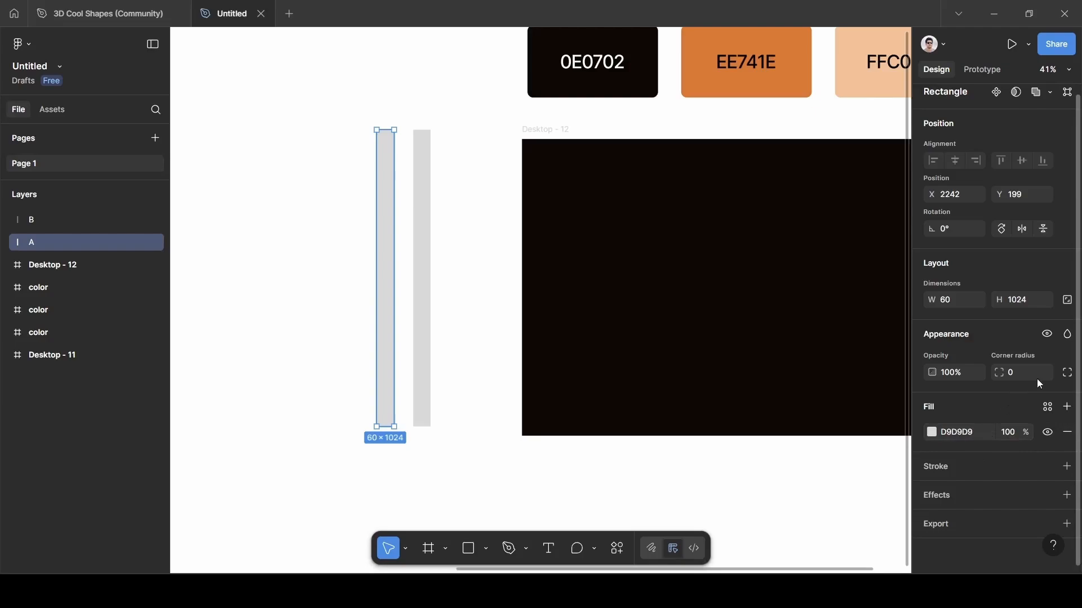
left_click(1068, 335)
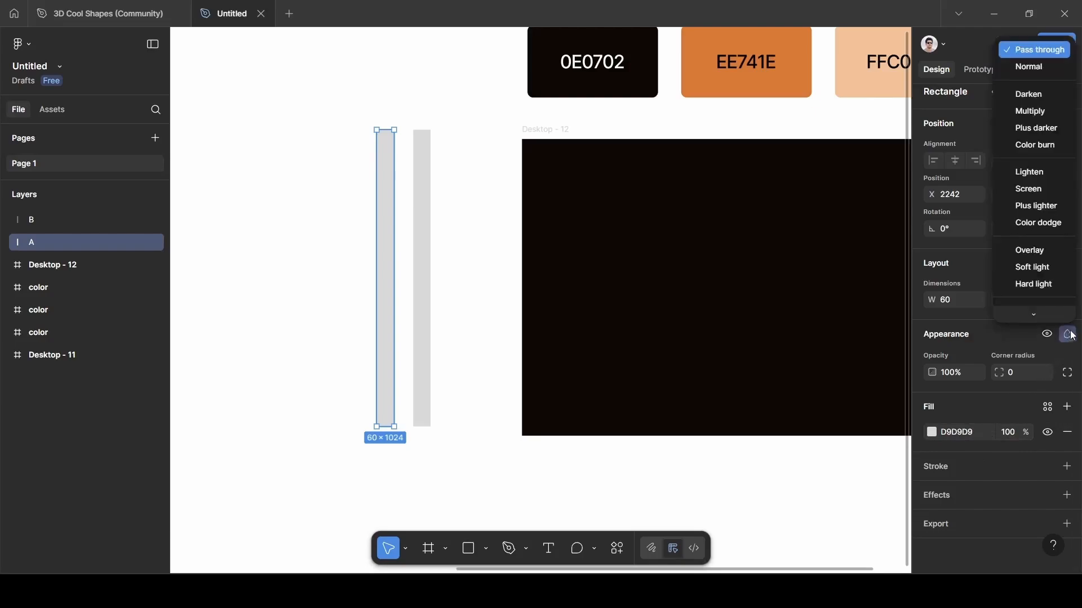
left_click(1041, 118)
Step: Add a uniform background blur effect to rectangle A with a blur value of 1
scroll(964, 484, "down", 1)
left_click(958, 488)
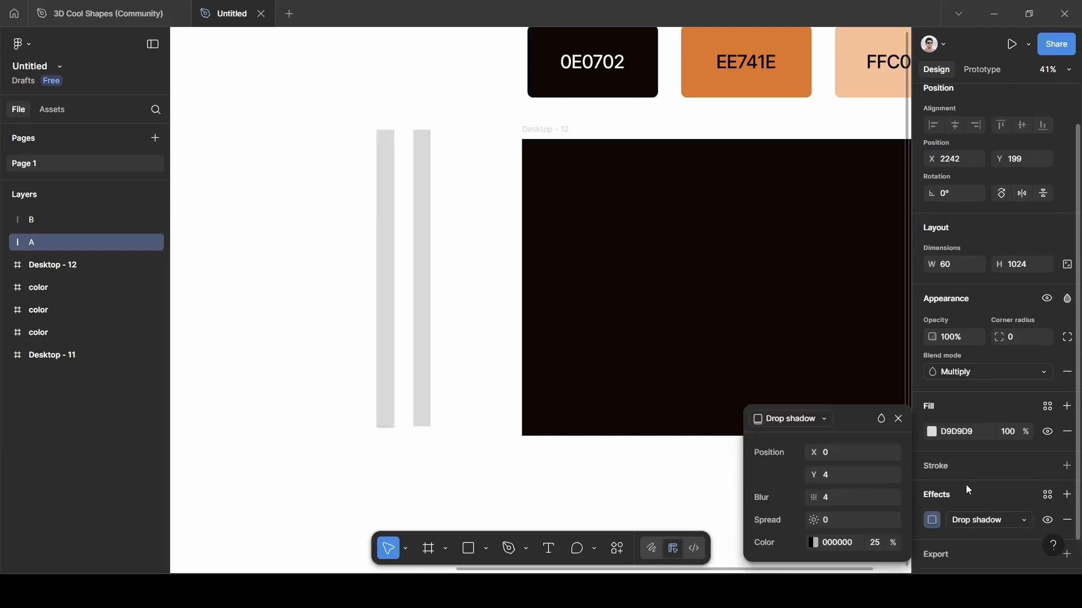
left_click(973, 519)
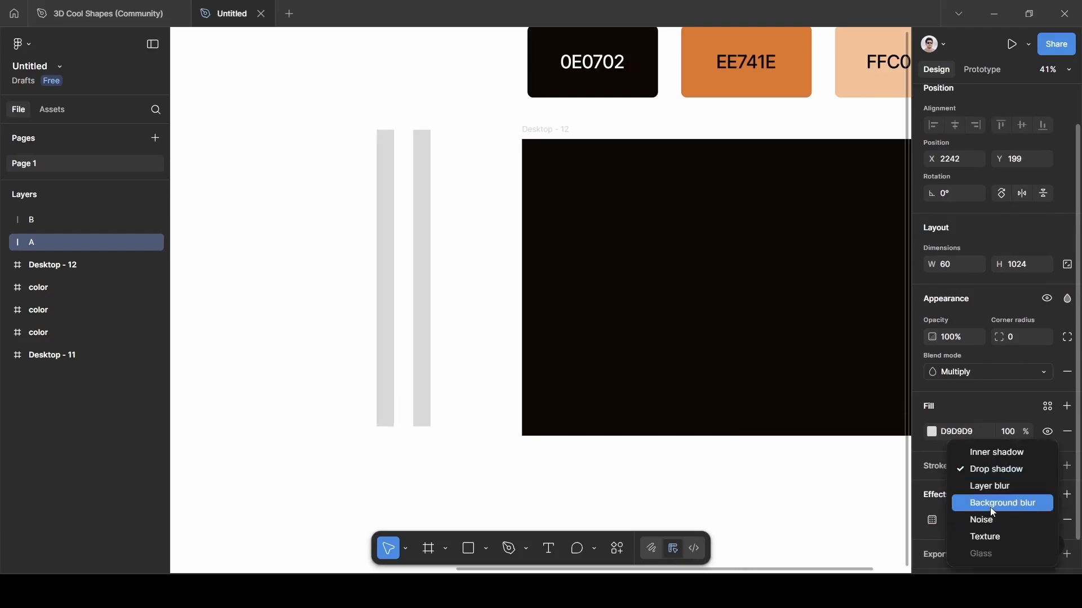
left_click(989, 506)
left_click(935, 525)
left_click(833, 543)
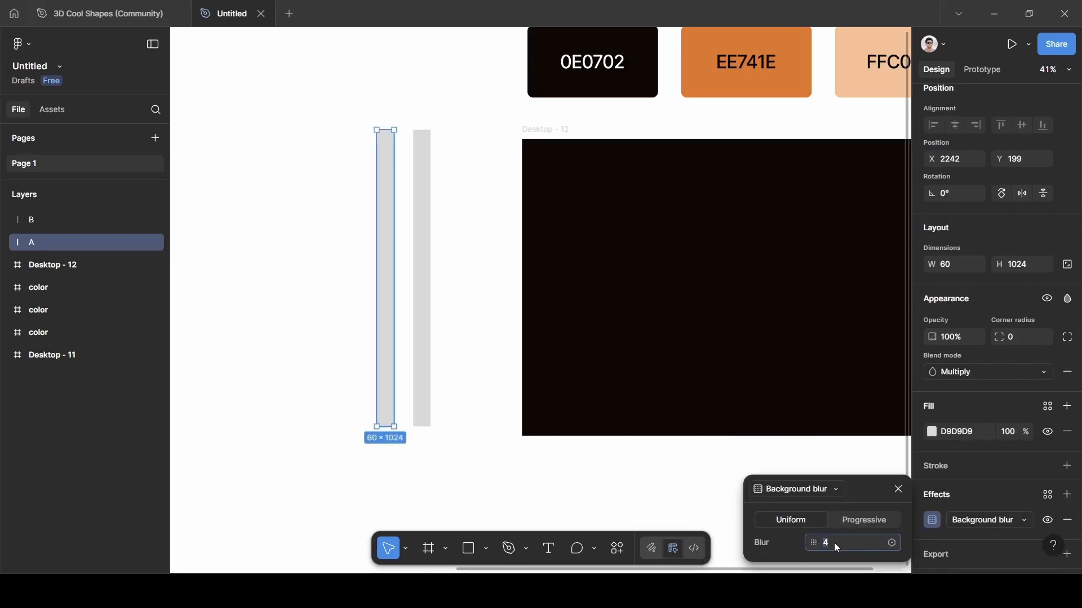
type("1")
key("Return")
left_click(898, 490)
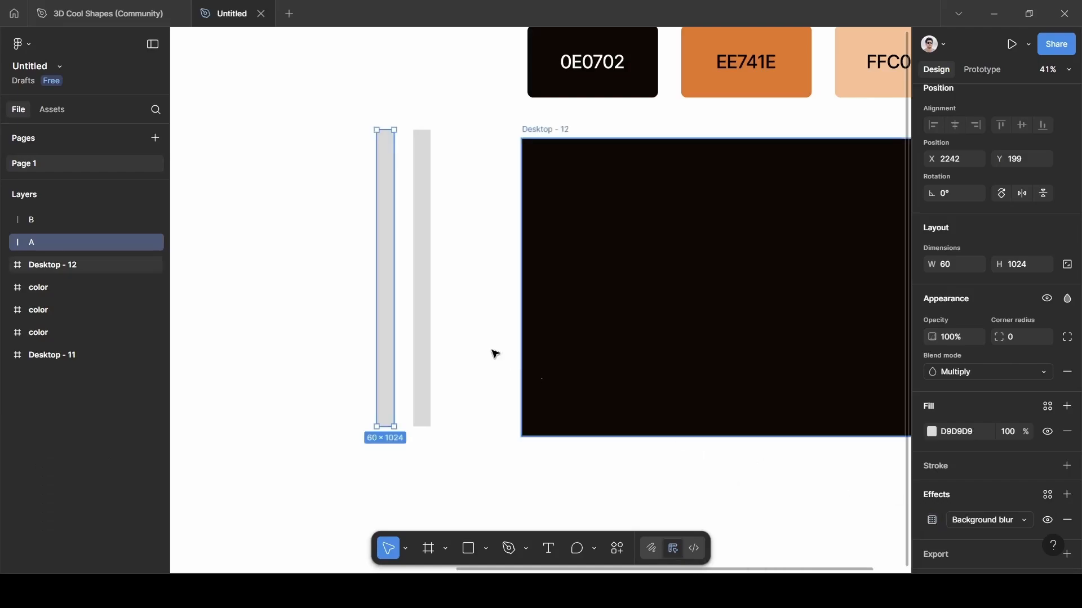
Step: Change rectangle B's fill to a linear gradient and add a third stop at 50%
left_click(420, 297)
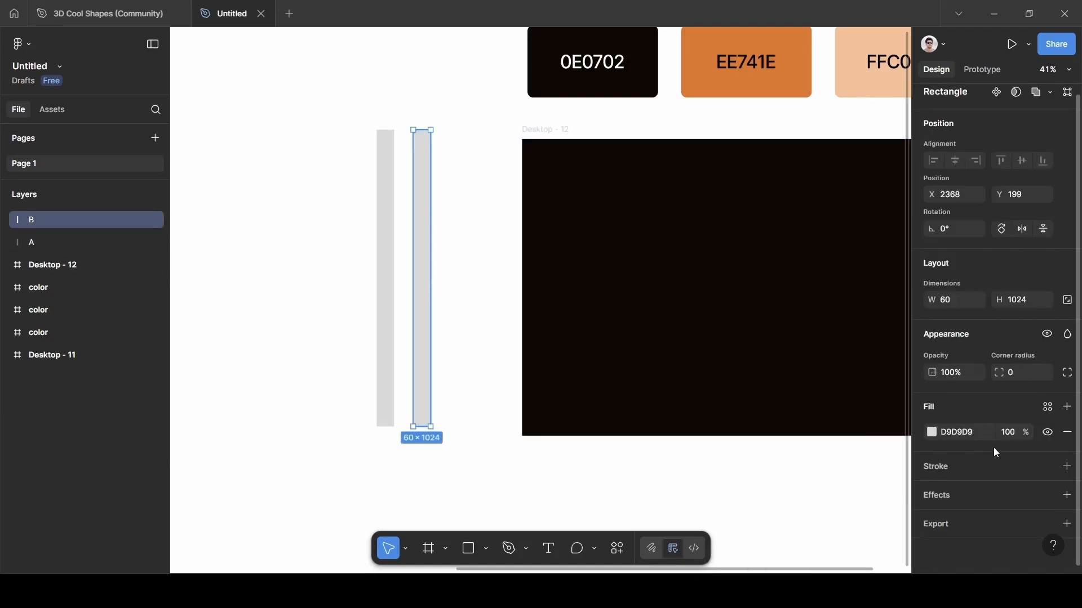
left_click(933, 433)
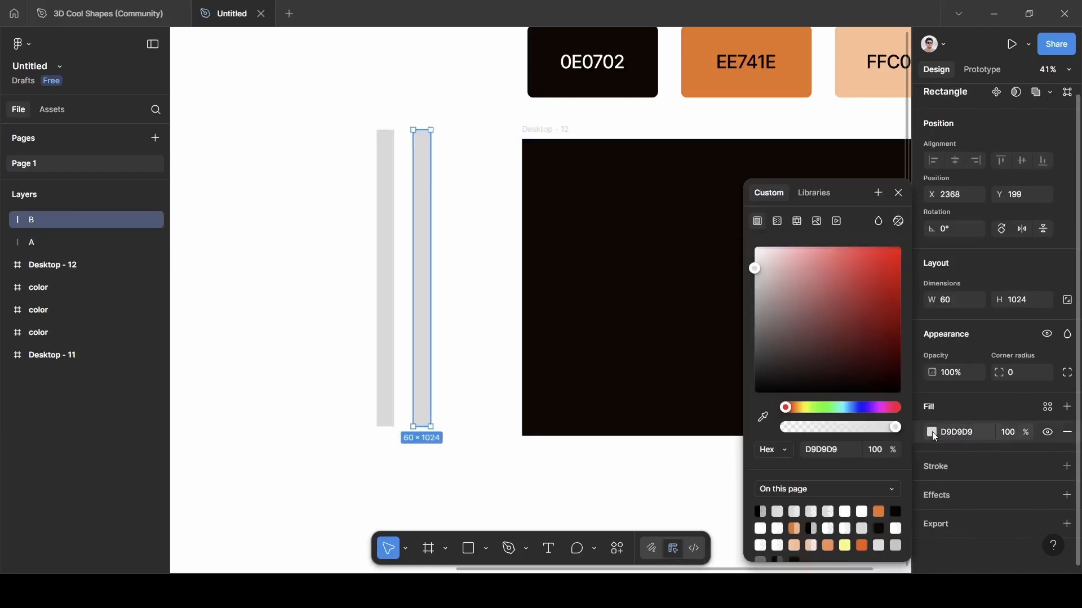
left_click(778, 222)
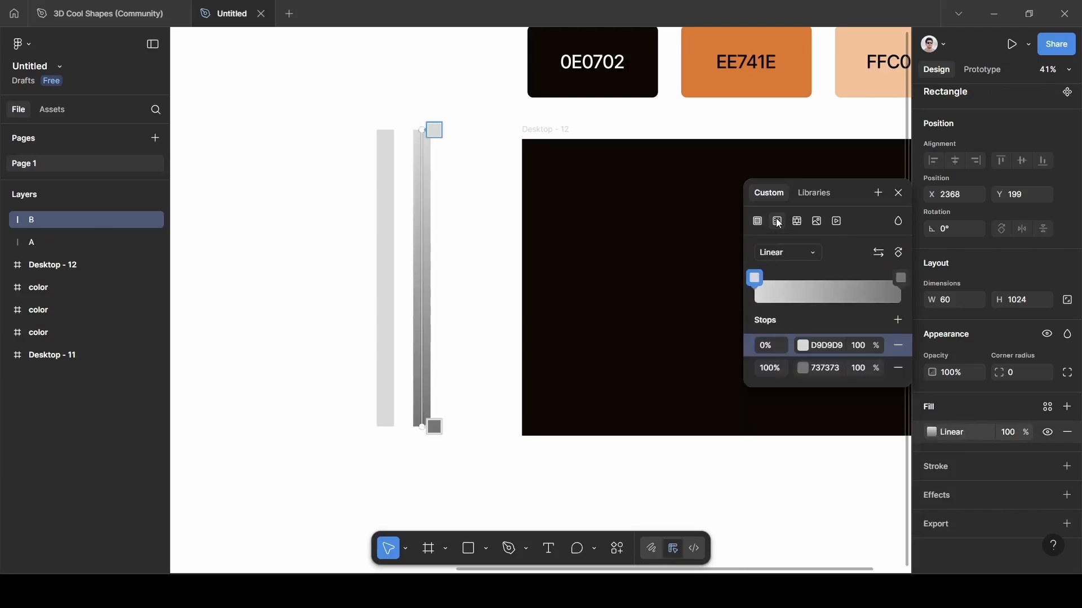
left_click(899, 322)
Step: Copy the first gradient stop's colour D9D9D9 to the middle and last stops
left_click(834, 347)
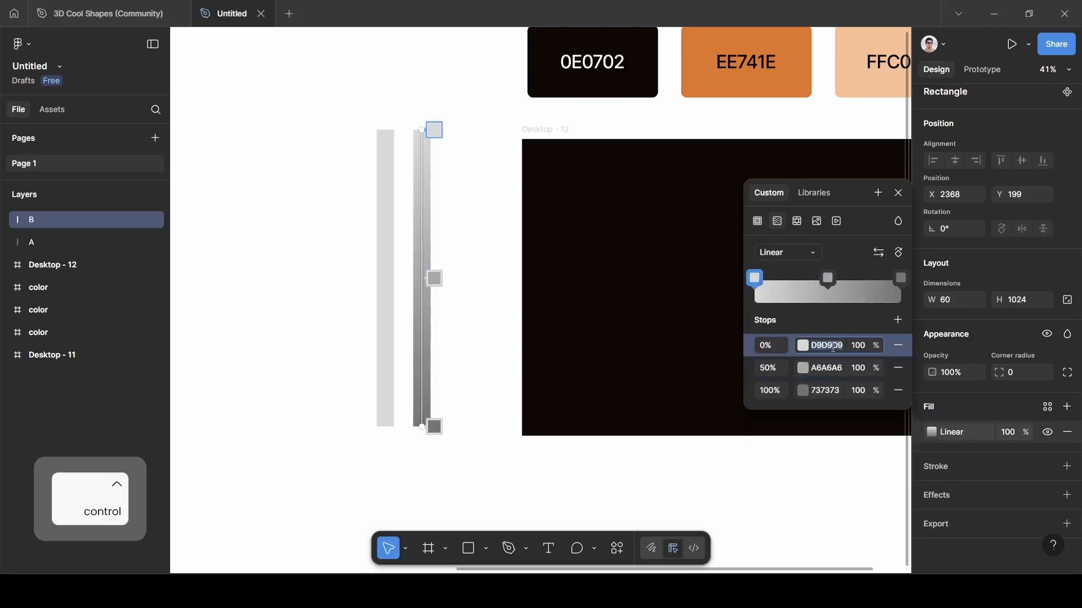
key("ctrl+c")
left_click(834, 369)
key("ctrl+v")
left_click(834, 391)
key("ctrl+v")
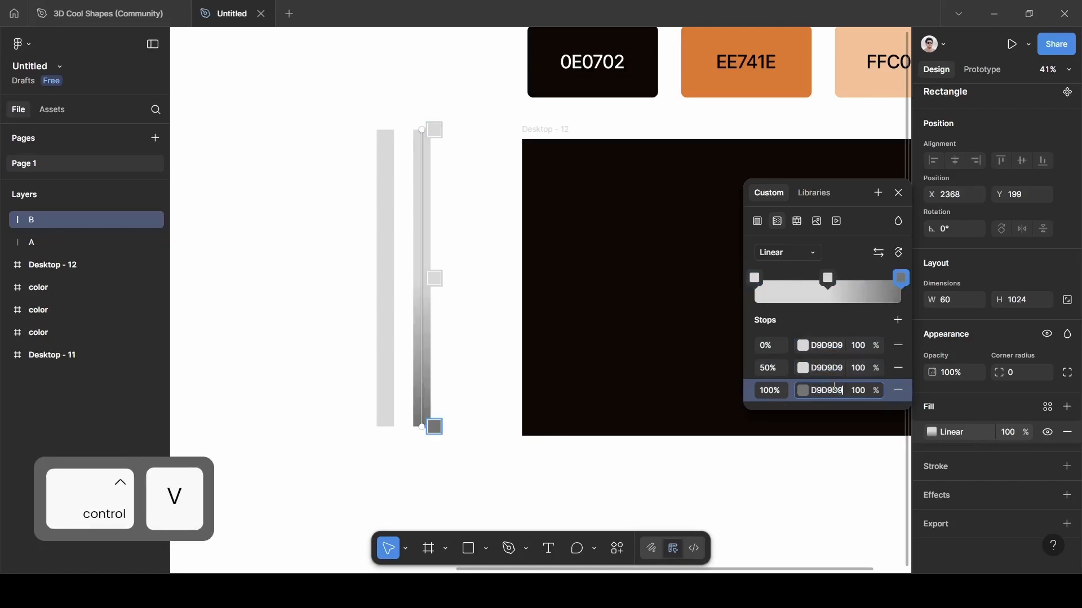
left_click(842, 306)
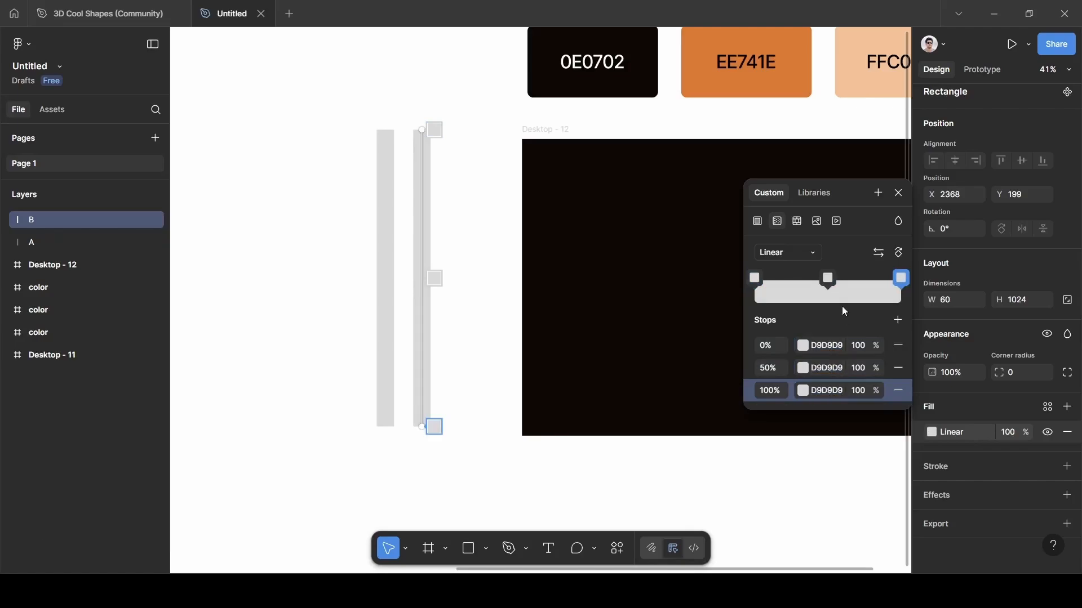
Step: Set the gradient stops' opacities to 80% for the first, 40% for the middle and 10% for the last
left_click(860, 345)
key("BackSpace")
type("8")
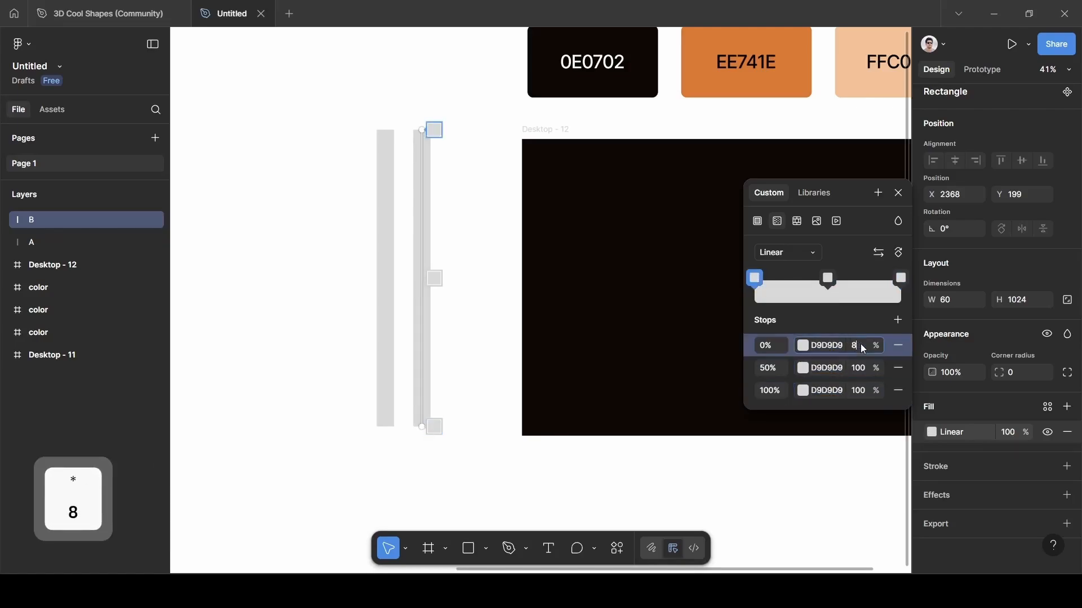
type("0")
left_click(861, 369)
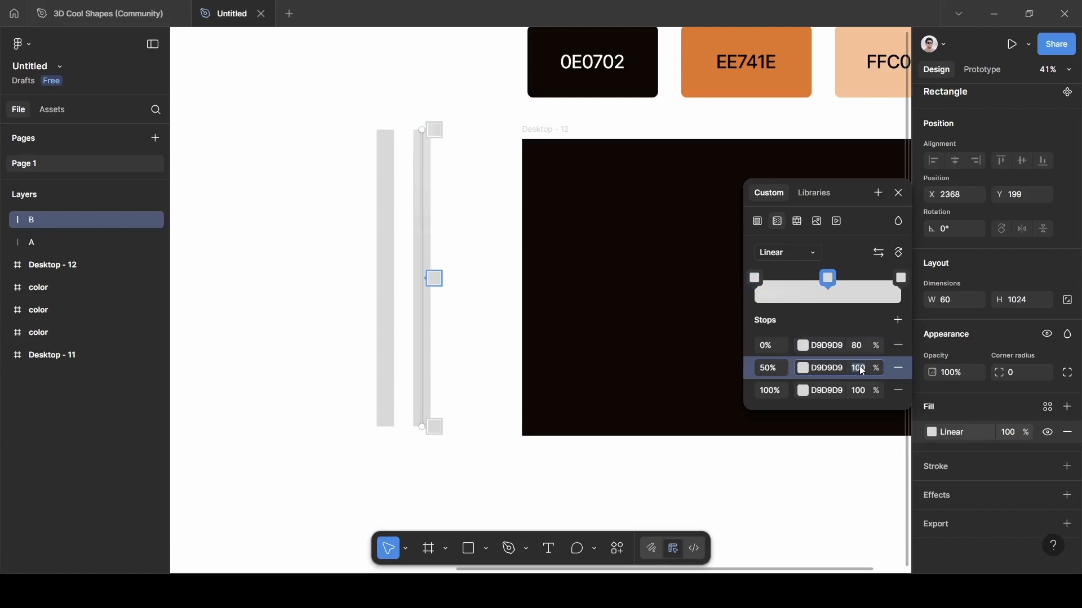
key("BackSpace")
type("40")
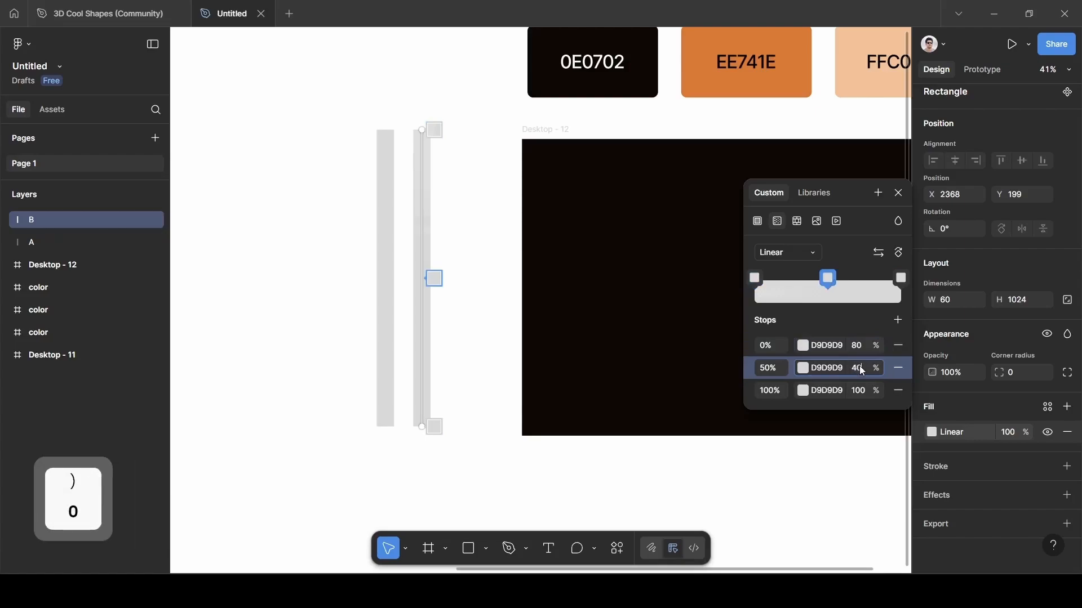
left_click(863, 391)
key("BackSpace")
type("10")
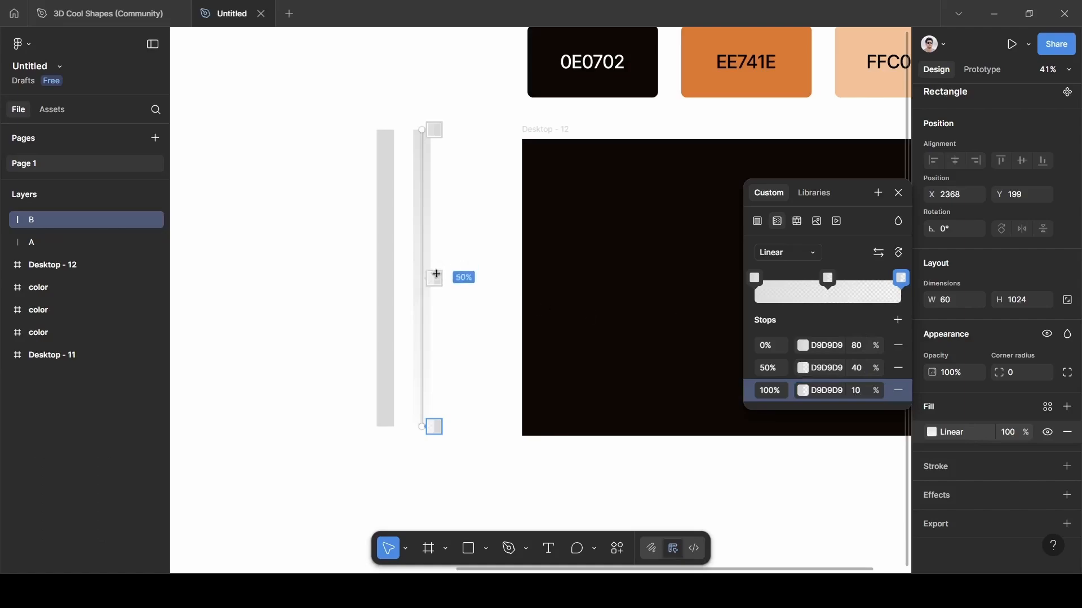
Step: Reorient rectangle B's gradient so it runs horizontally from its left edge to its right edge
scroll(437, 280, "up", 1)
scroll(437, 280, "up", 3)
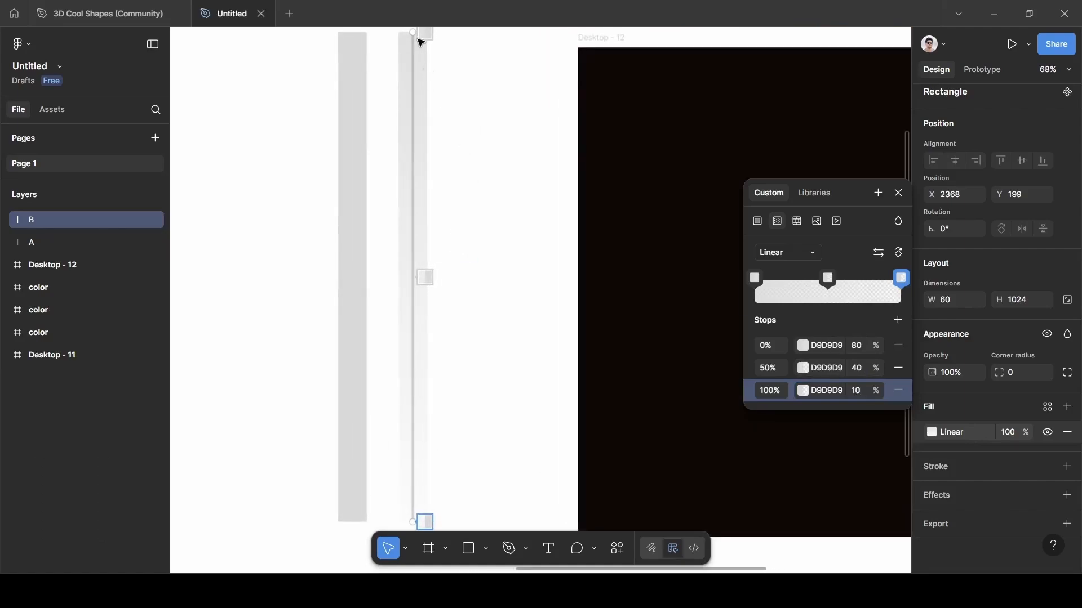
left_click_drag(412, 32, 398, 276)
scroll(567, 288, "down", 1)
left_click_drag(421, 498, 427, 254)
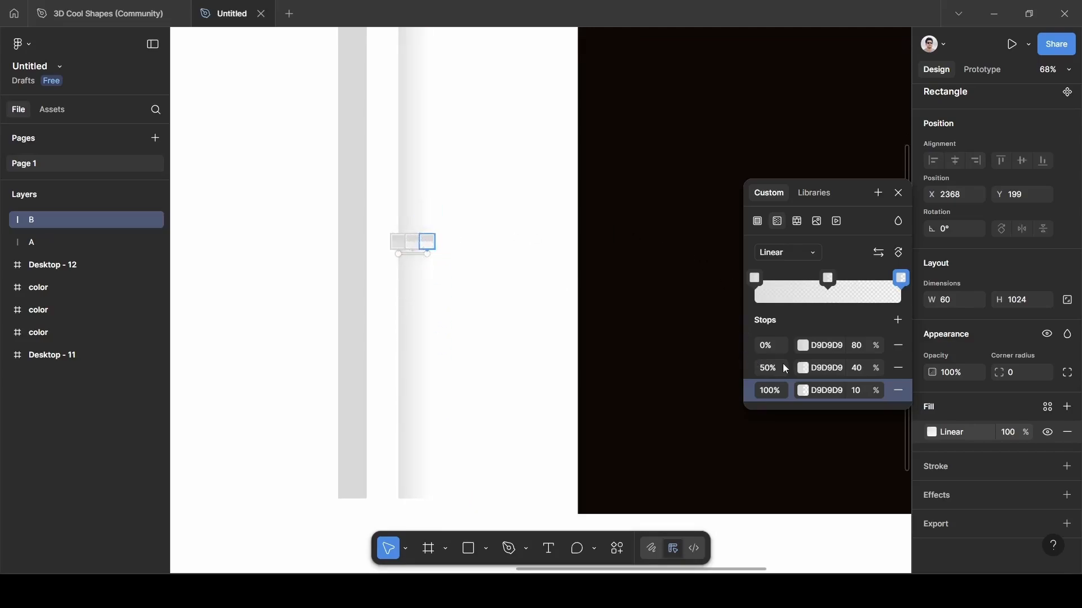
Step: Set the middle gradient stop's position to 71% and close the fill settings
left_click(770, 371)
key("BackSpace")
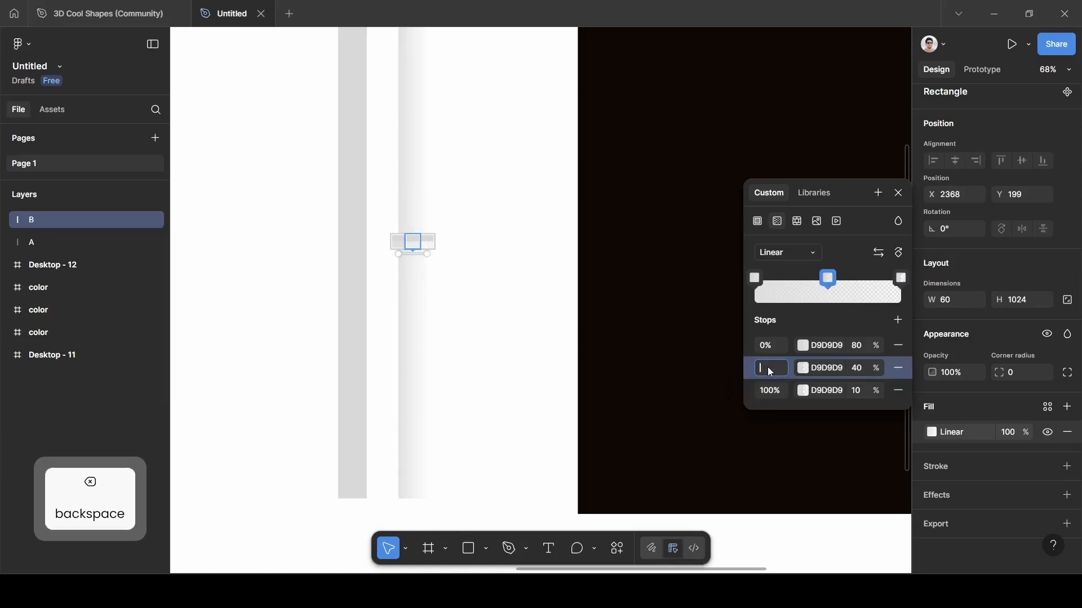
type("71")
key("Return")
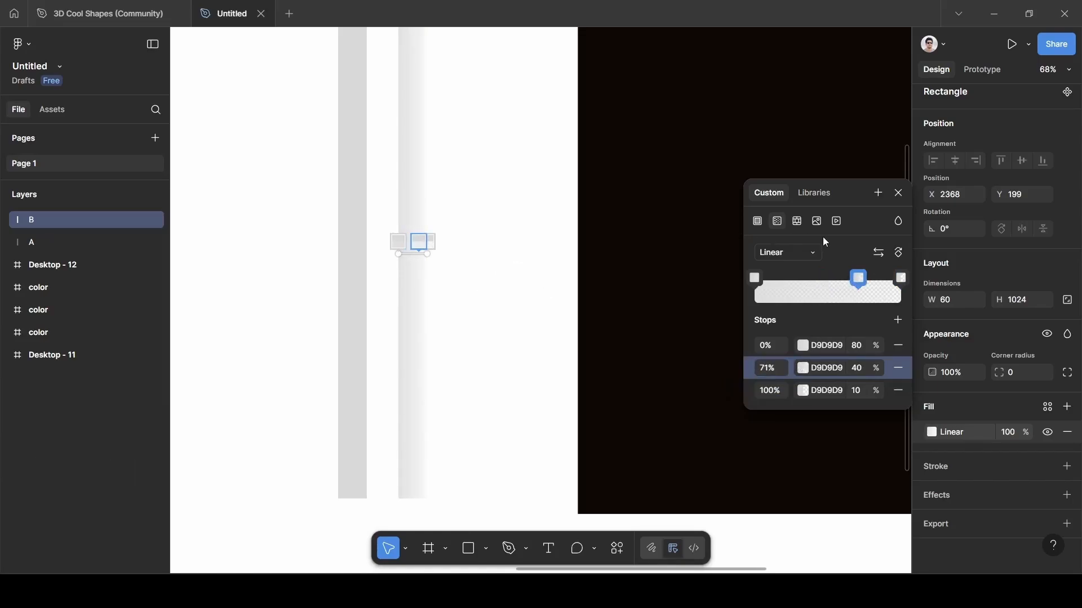
left_click(900, 193)
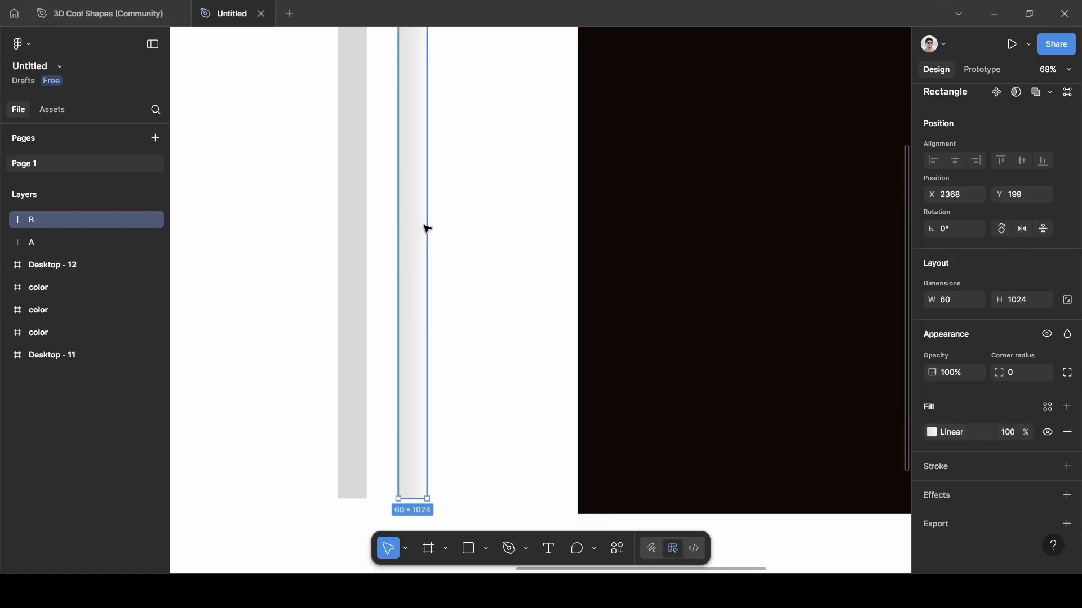
Step: Move layer A above layer B in the layer order
scroll(426, 229, "down", 3)
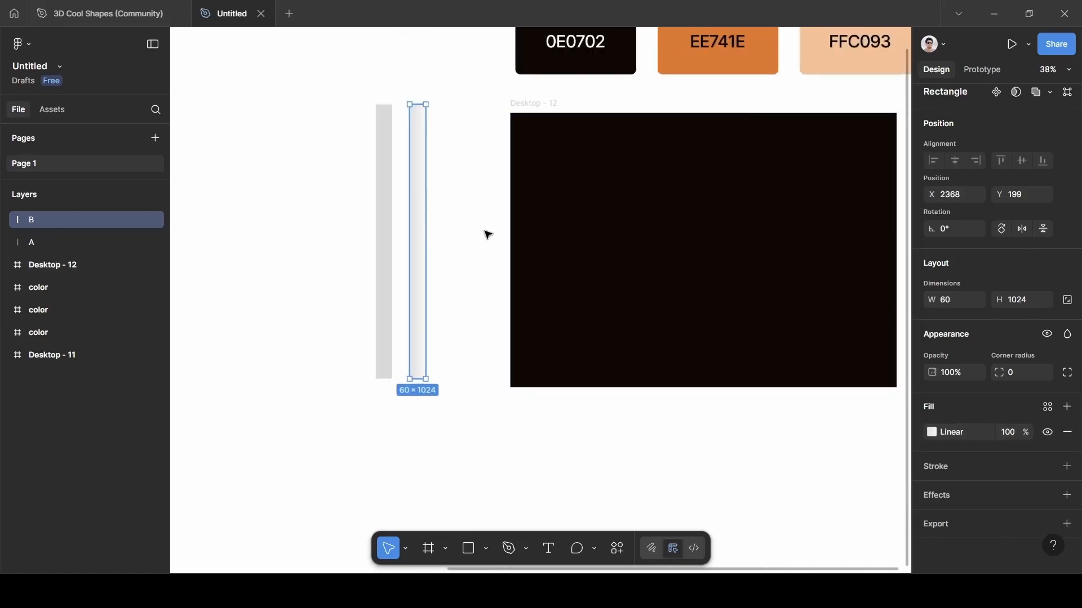
left_click(384, 213)
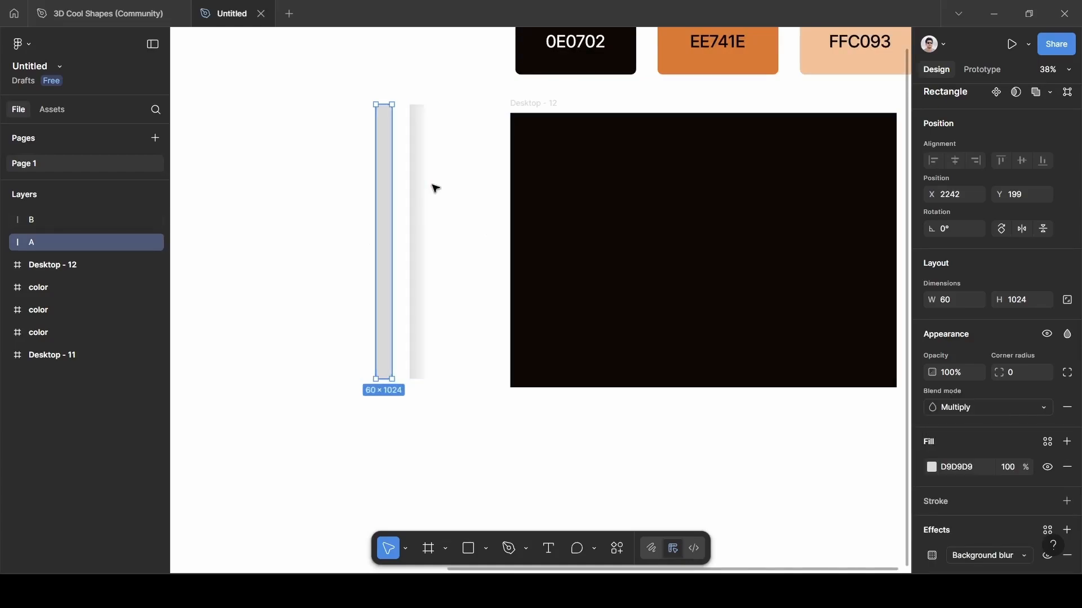
left_click_drag(47, 238, 44, 214)
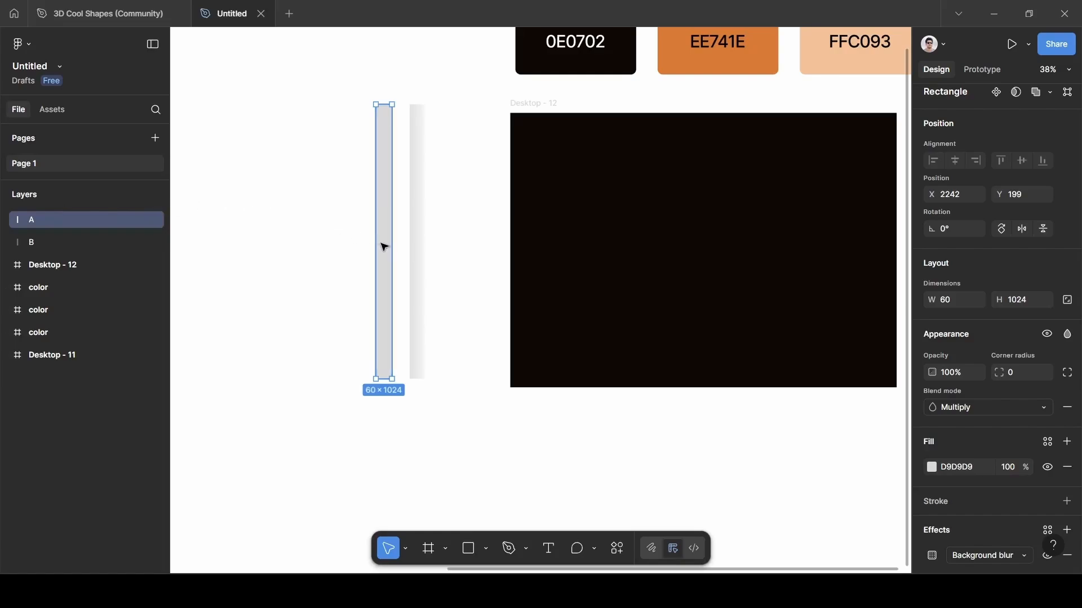
Step: Position rectangle A exactly over rectangle B and select both layers together
left_click_drag(385, 246, 421, 251)
scroll(413, 251, "up", 2)
scroll(413, 251, "up", 2)
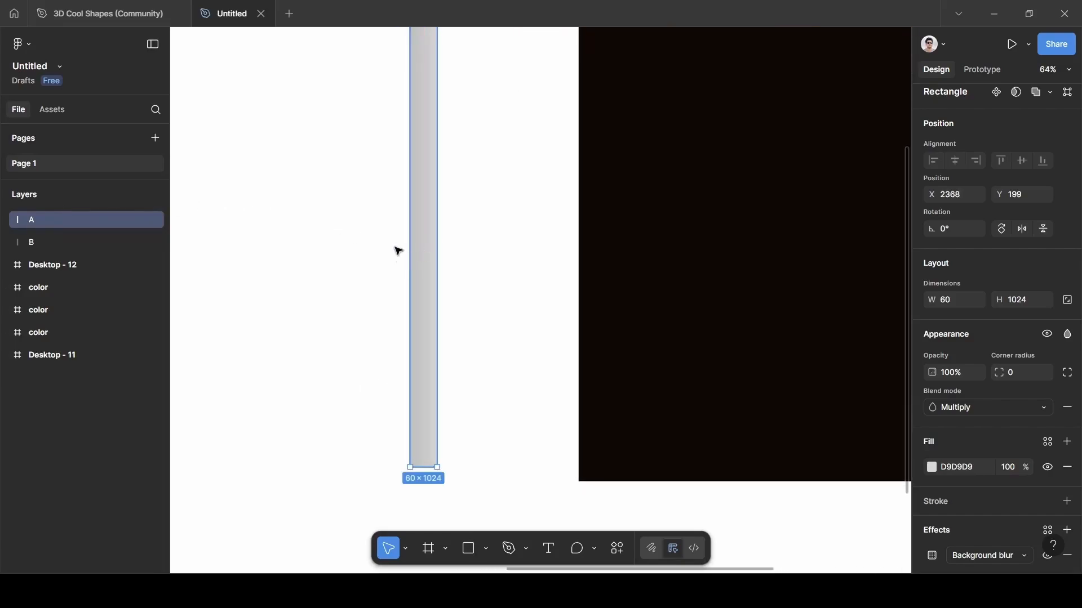
scroll(398, 251, "up", 2)
key("shift")
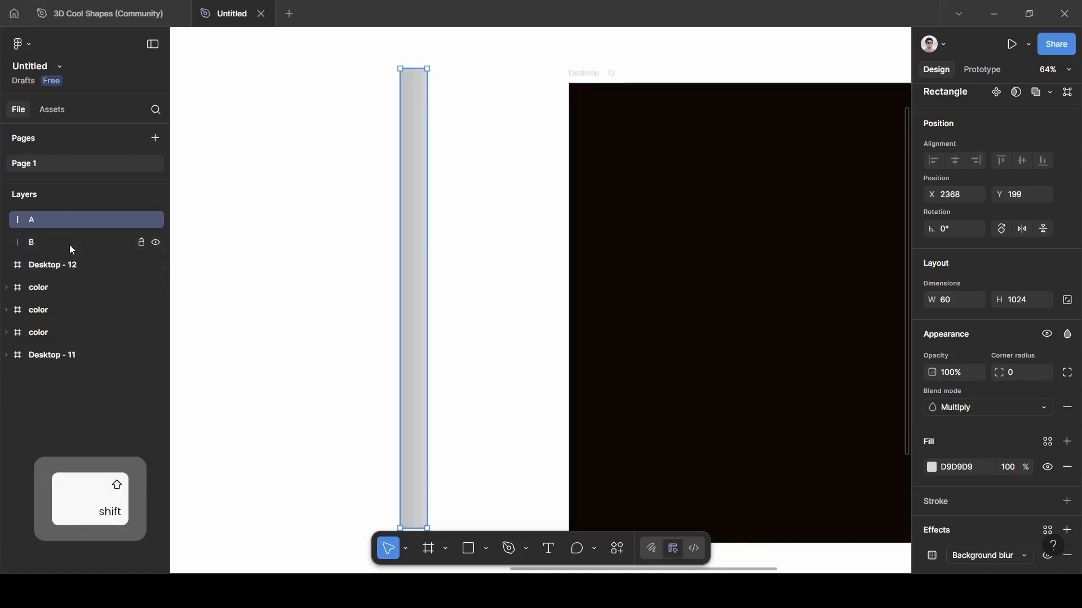
left_click(69, 245, "shift")
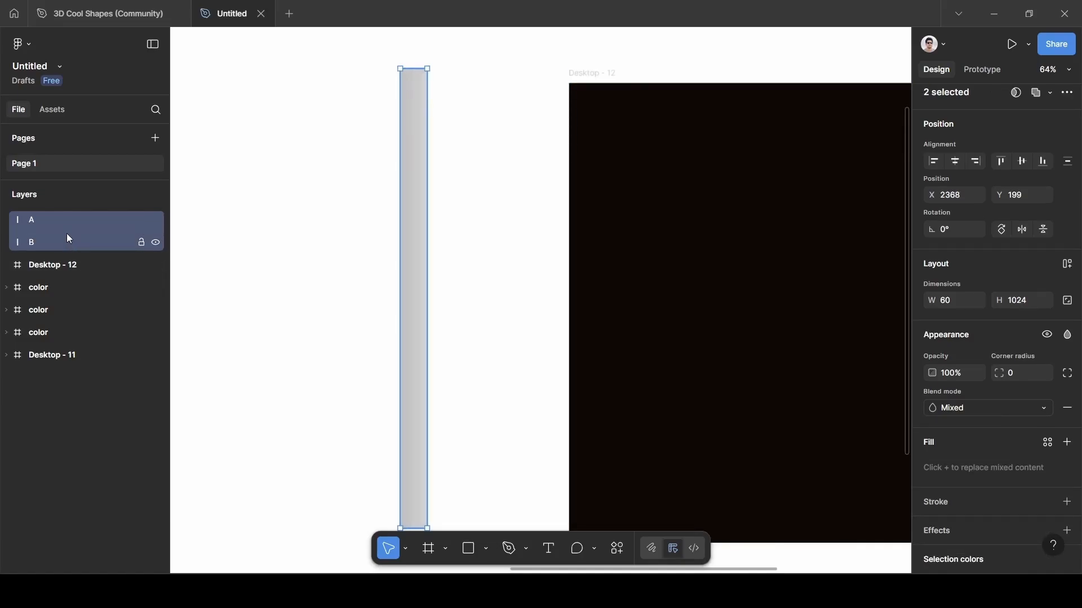
Step: Turn layers A and B into a mask group with B as the mask, and set the mask type to Luminance
right_click(67, 236)
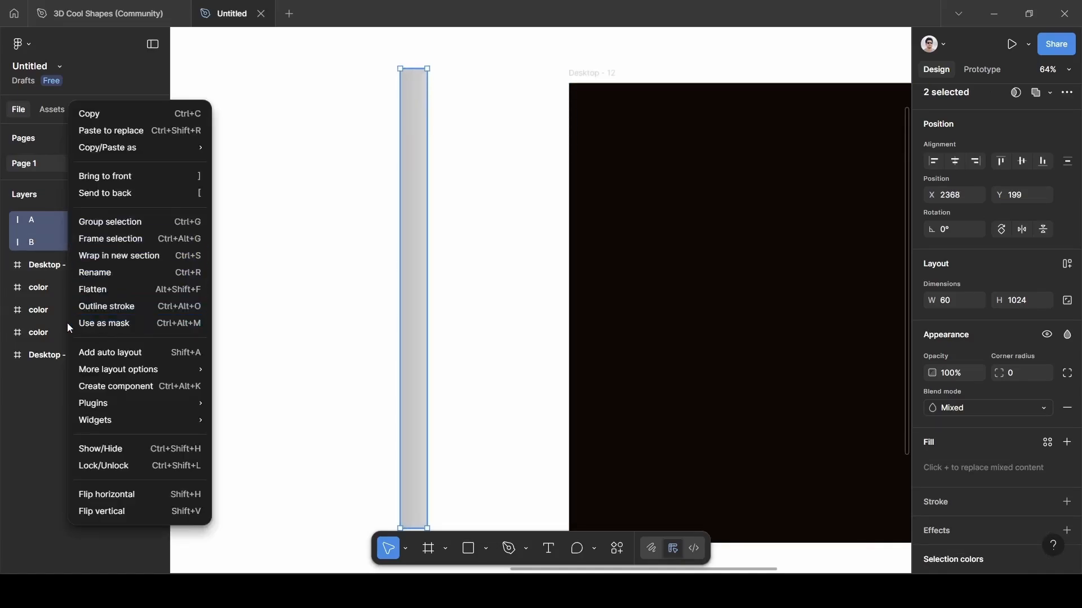
left_click(118, 323)
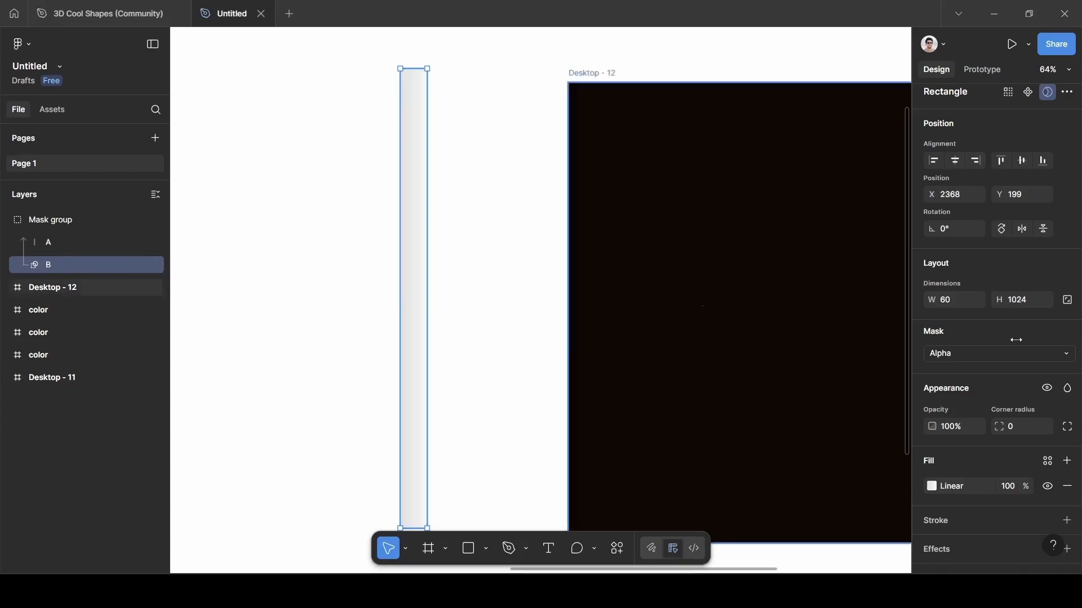
left_click(994, 355)
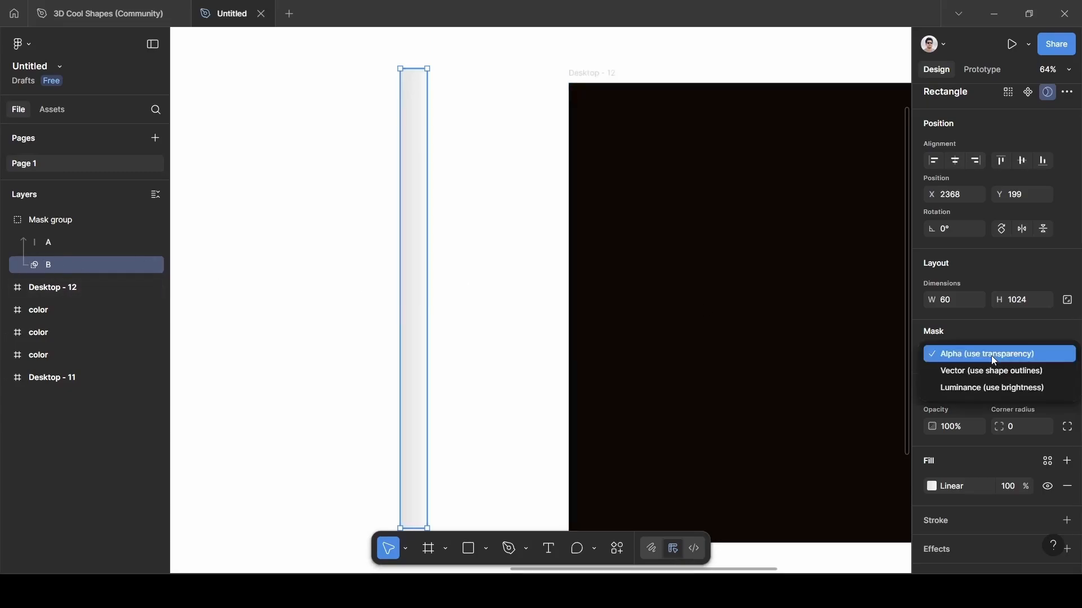
left_click(982, 390)
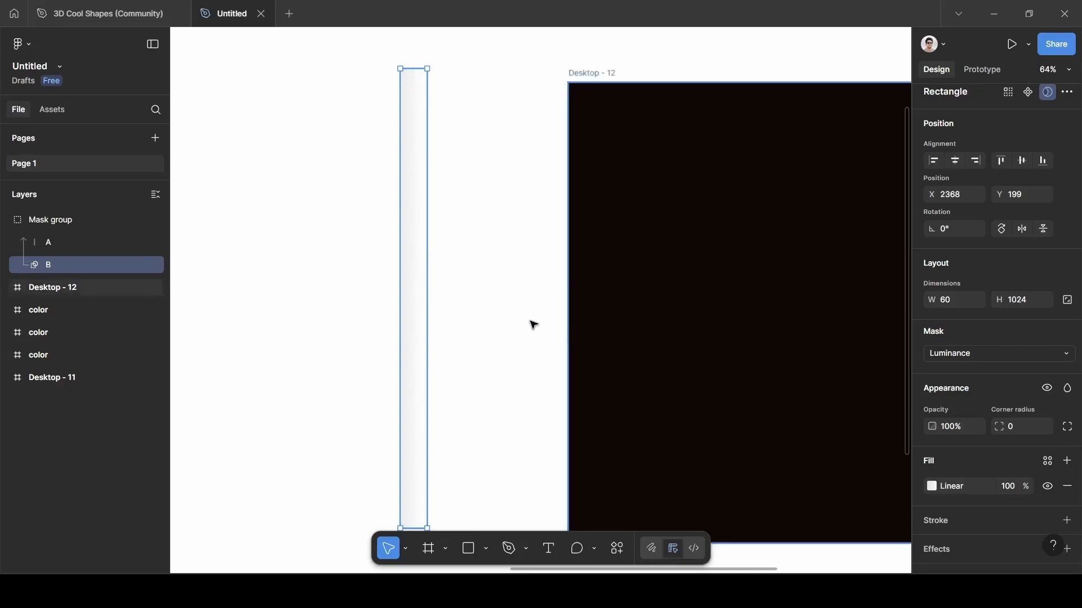
Step: Rename the mask group as Blur and deselect it
left_click(59, 219)
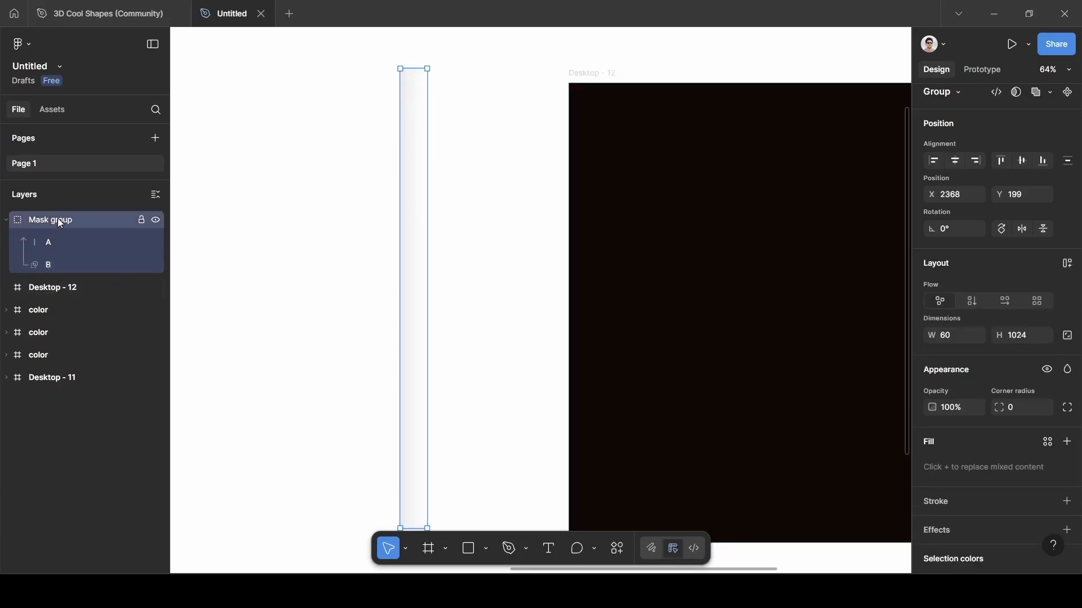
double_click(53, 217)
key("BackSpace")
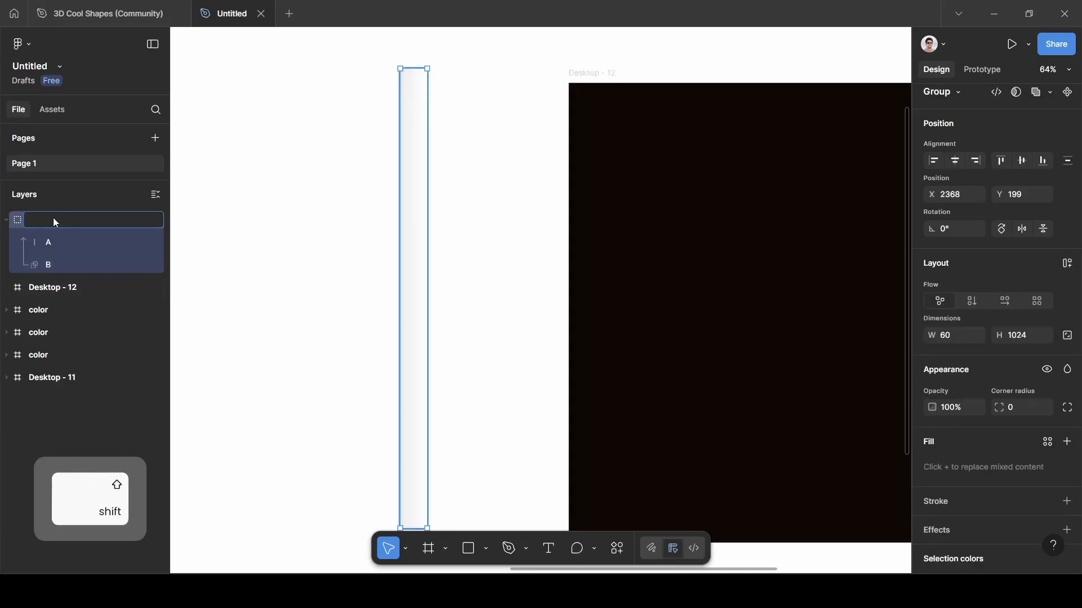
type("Blur")
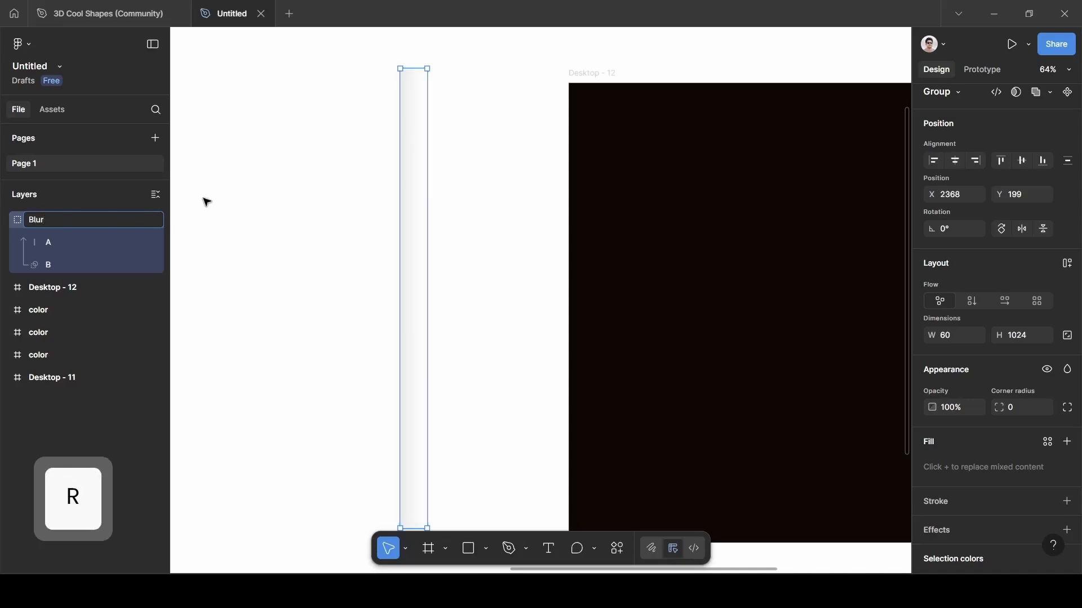
left_click(207, 202)
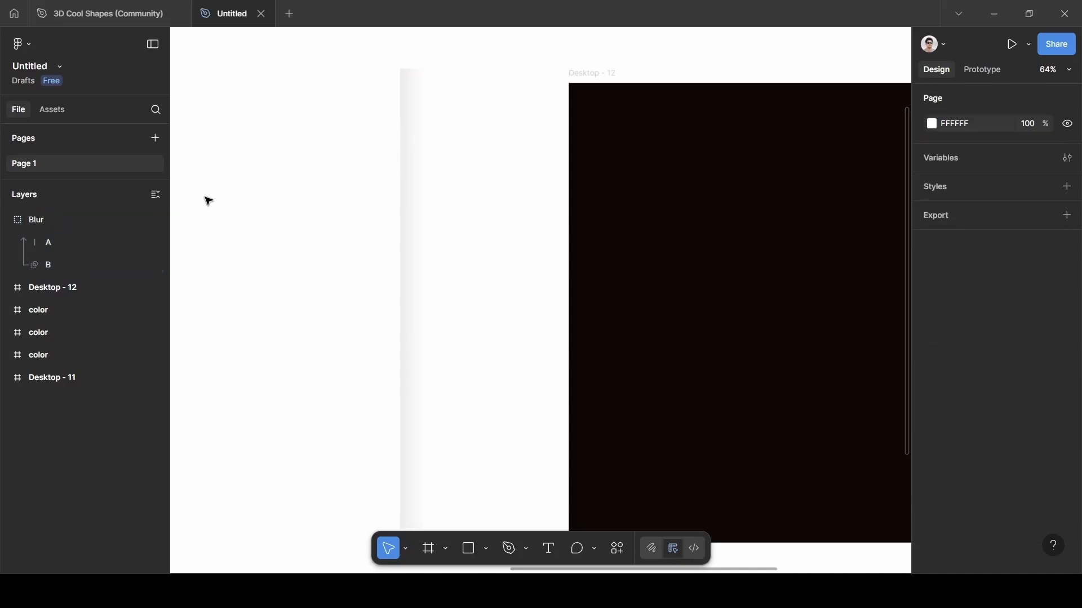
Step: Set the fill opacity of rectangle A inside the Blur group to 0.5%
left_click(58, 249)
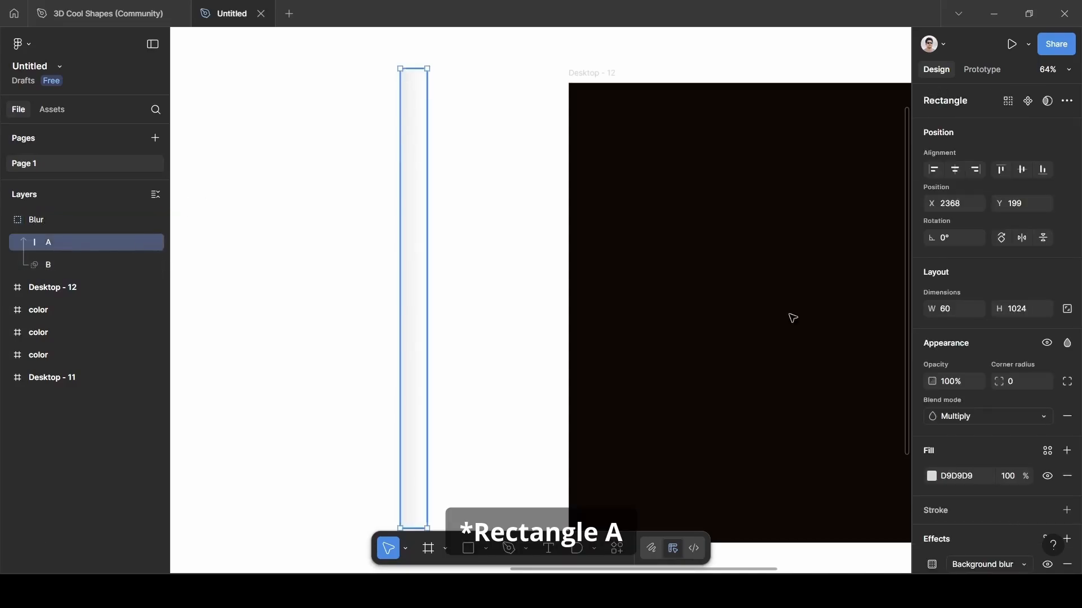
scroll(996, 432, "down", 2)
left_click(1012, 404)
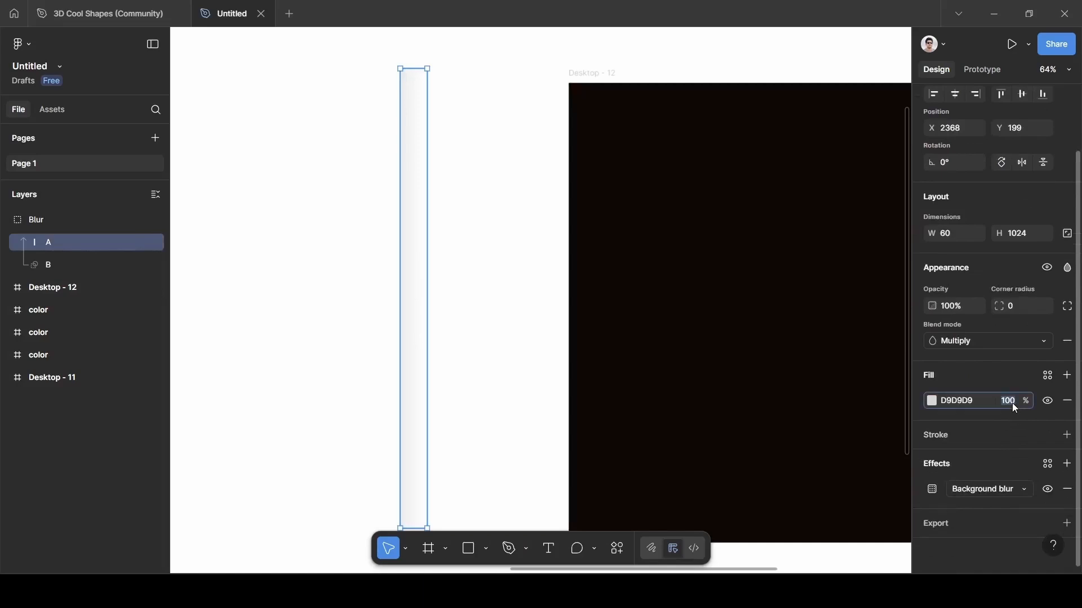
key("BackSpace")
type("0.5")
key("Return")
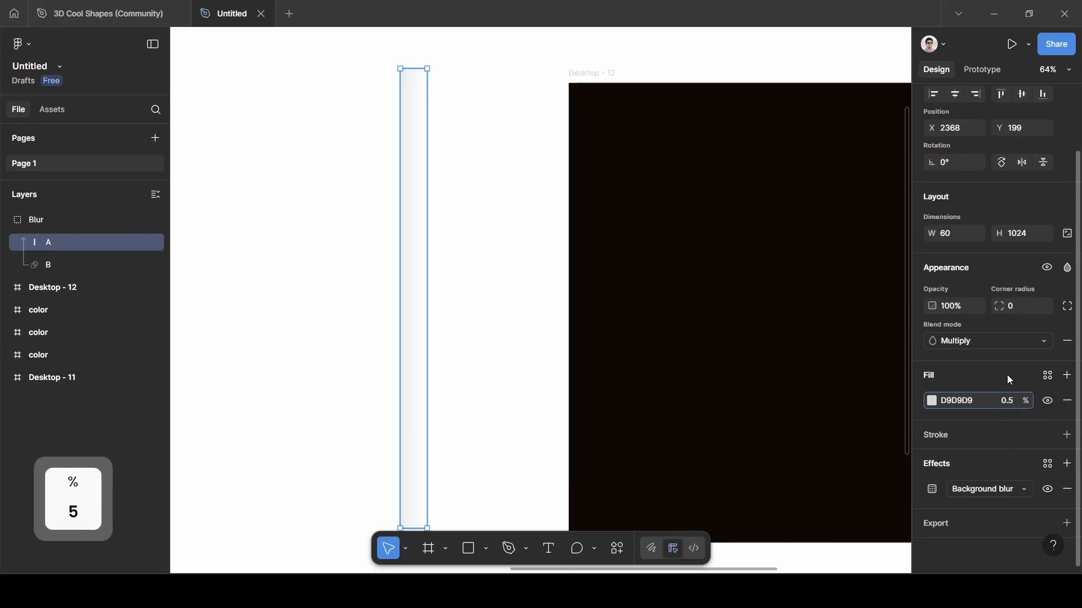
Step: Convert the Blur mask group into a component
left_click(42, 214)
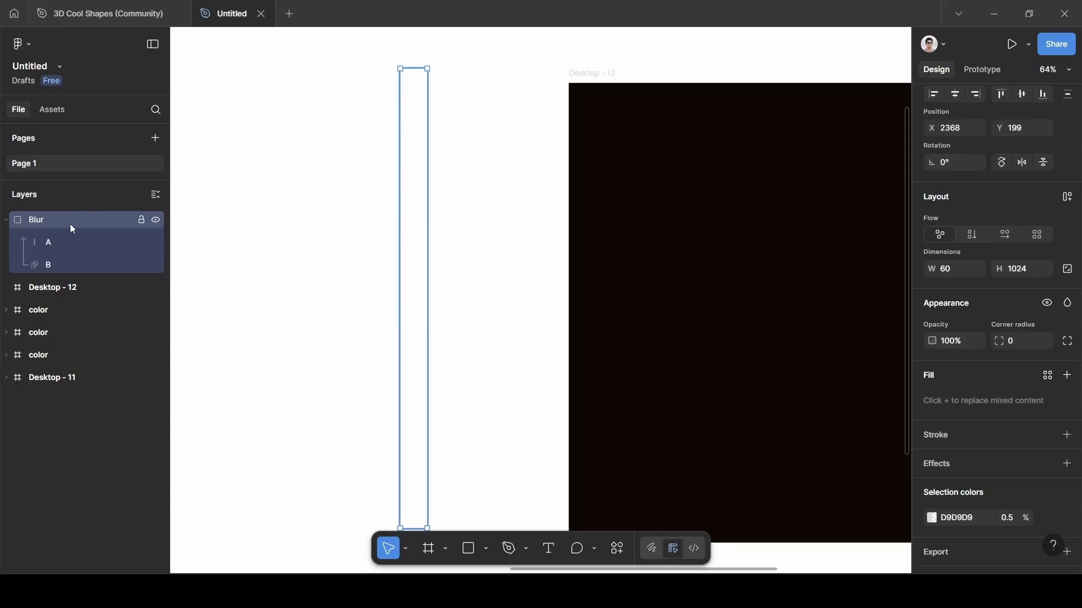
scroll(1029, 125, "up", 3)
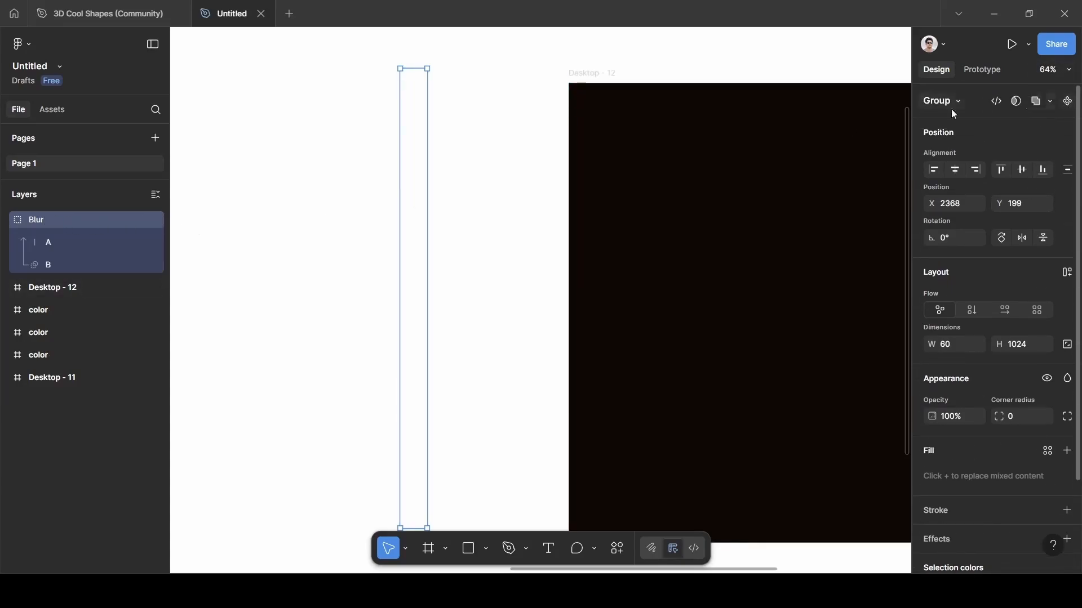
left_click(1066, 105)
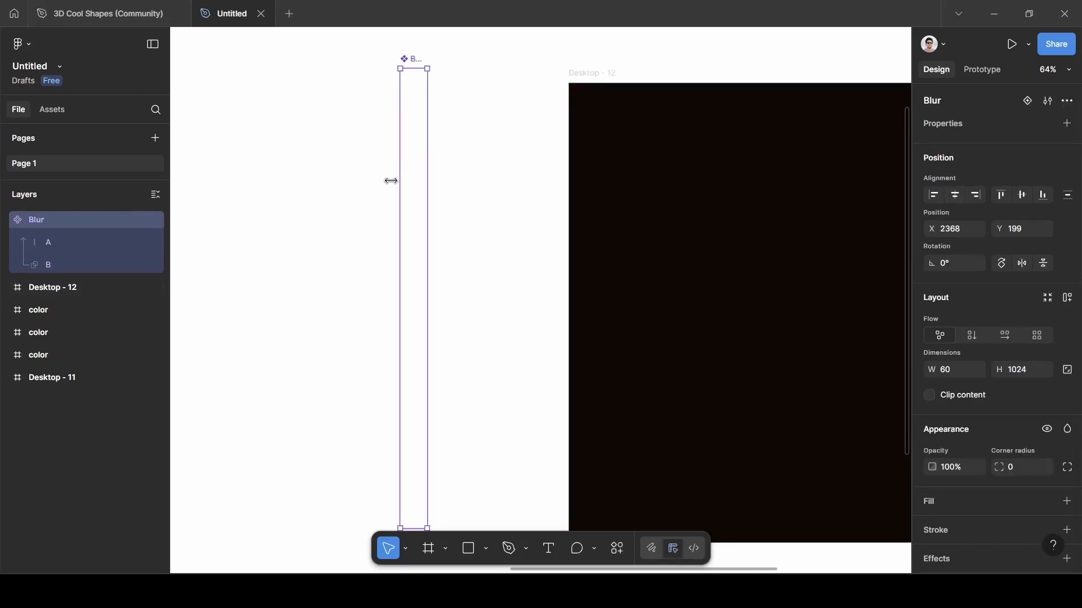
Step: Place a copy of the Blur component inside the Desktop - 12 frame, flush with its left edge at X 0, Y 0
scroll(309, 205, "down", 3)
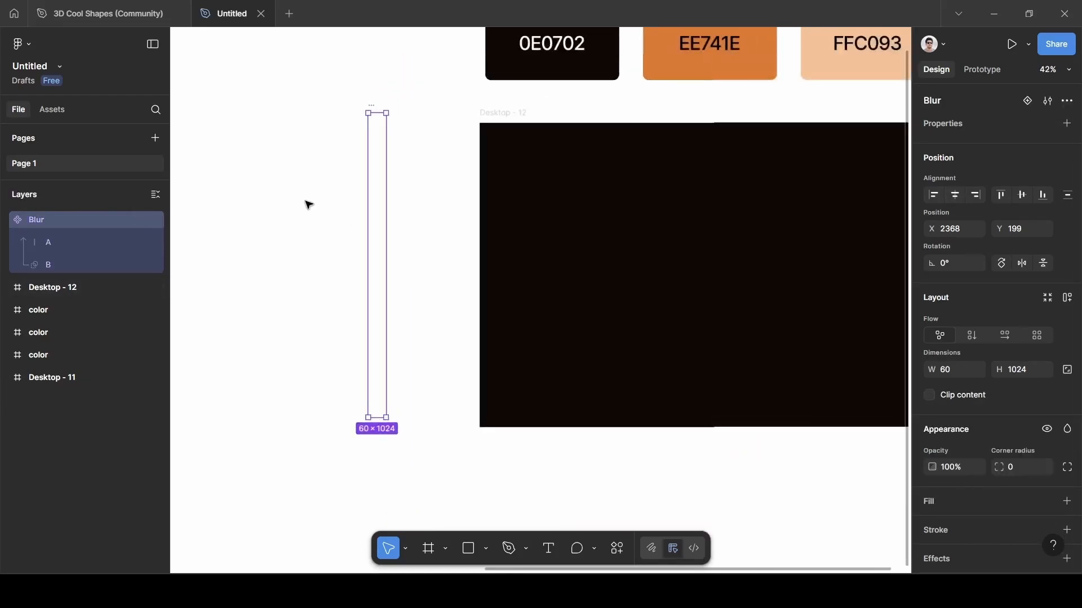
scroll(309, 204, "right", 1)
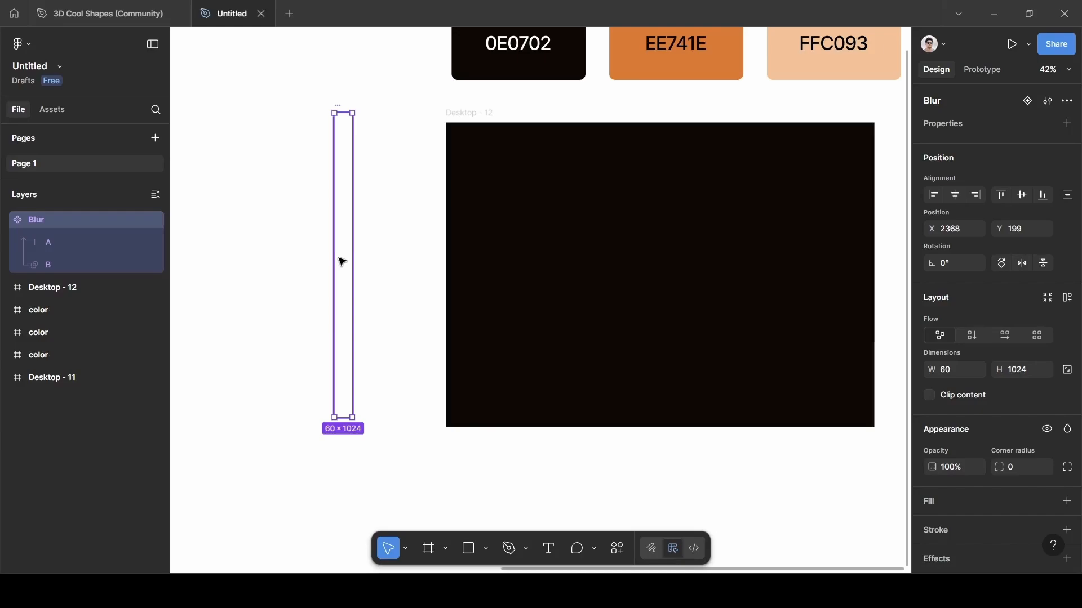
left_click_drag(343, 260, 455, 272)
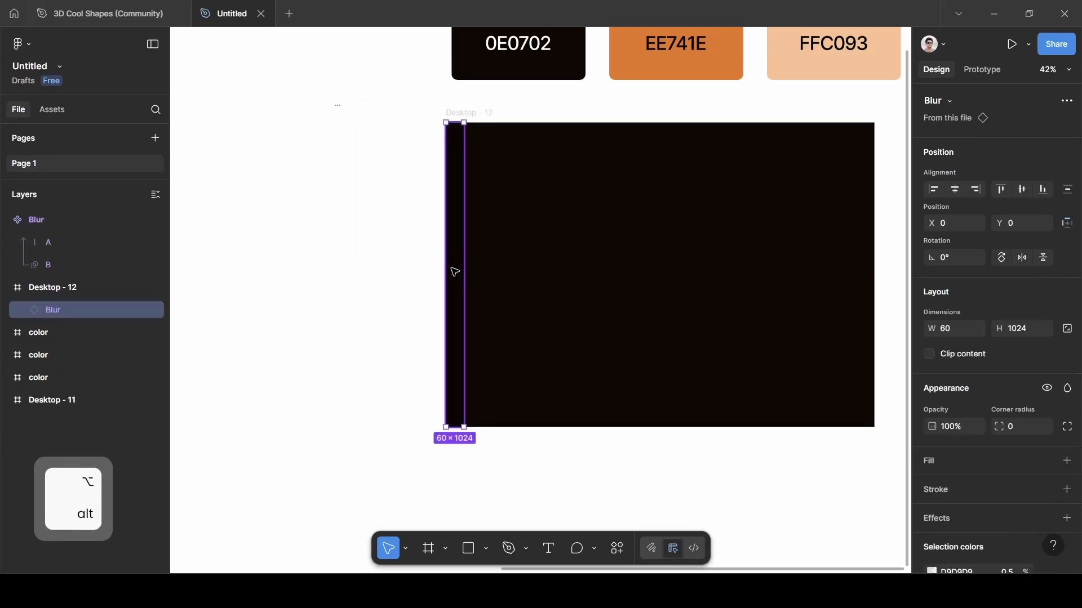
Step: Duplicate the Blur instance directly beside the first at X 60, and wrap both instances in an auto layout frame
scroll(455, 273, "up", 3, "ctrl")
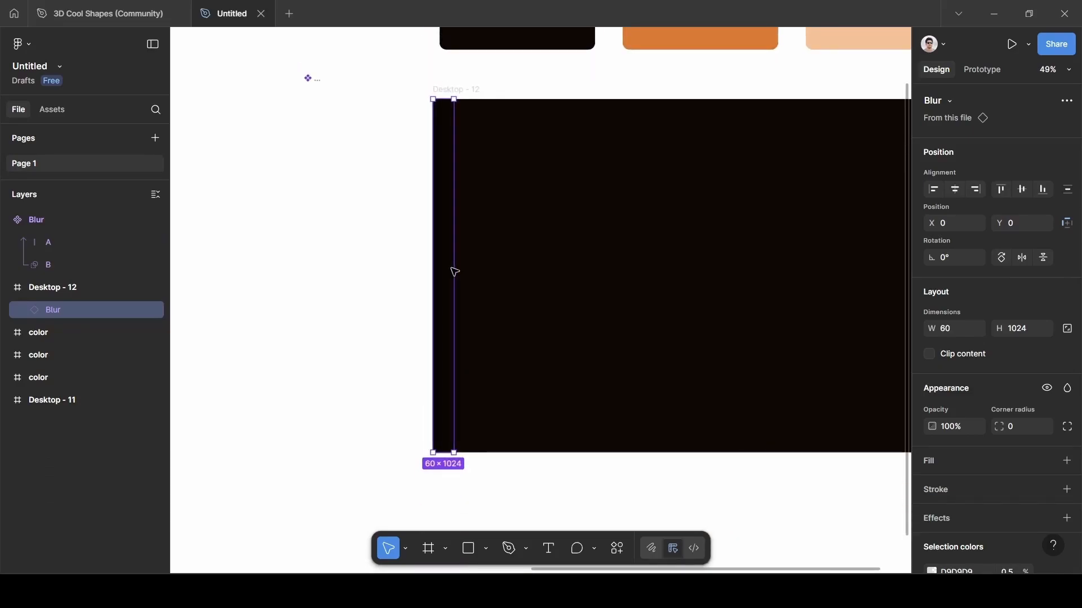
left_click_drag(454, 268, 476, 265)
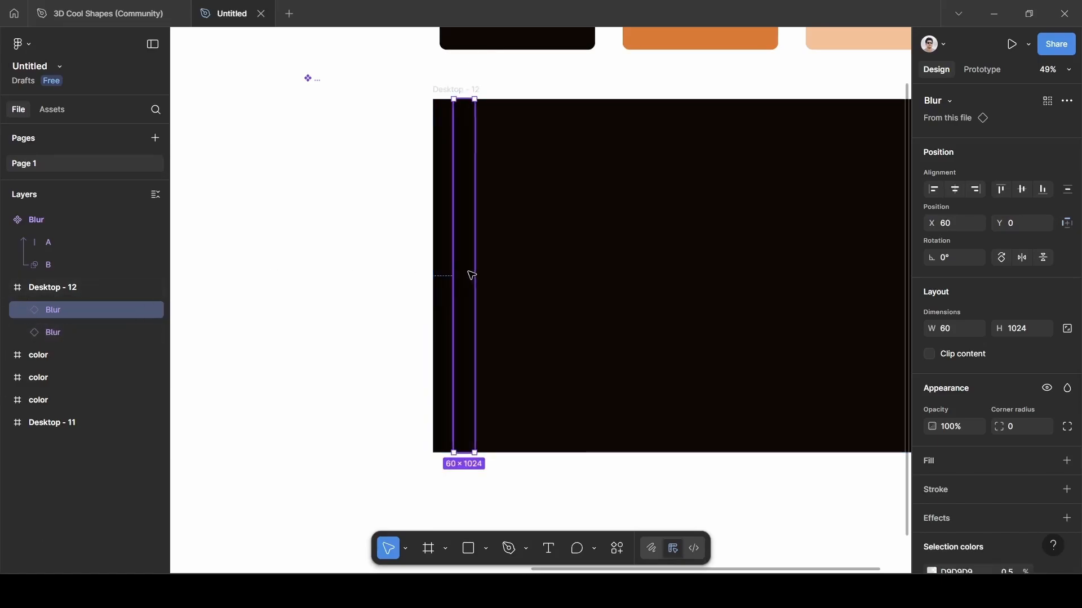
left_click(450, 279, "shift")
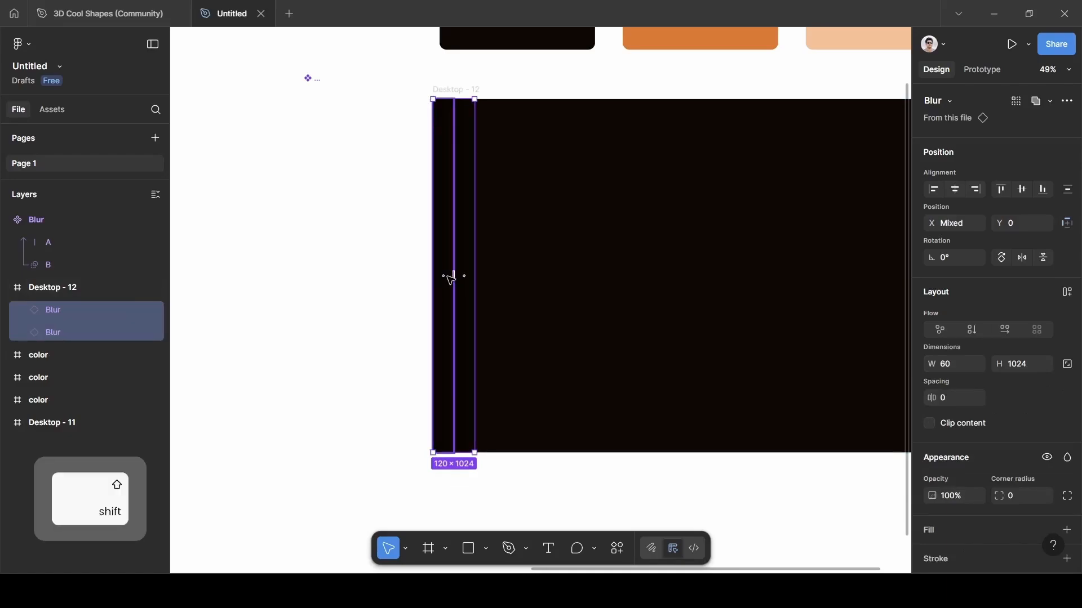
key("shift+a")
Step: Duplicate the last Blur instance in the auto layout frame 22 times so the strips fill the full width of Desktop - 12
left_click(49, 355)
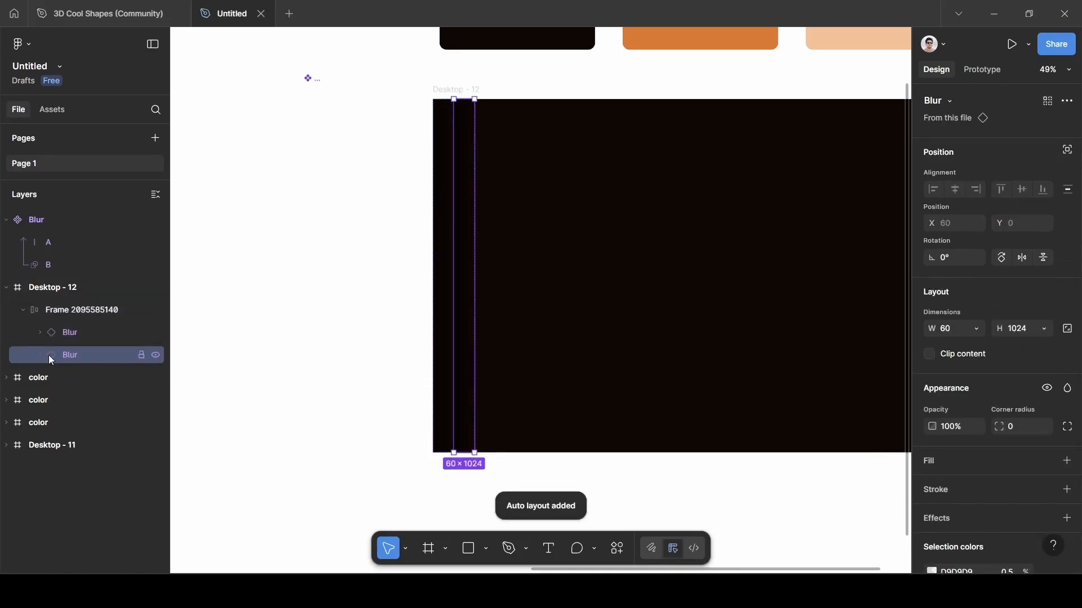
scroll(817, 286, "right", 3)
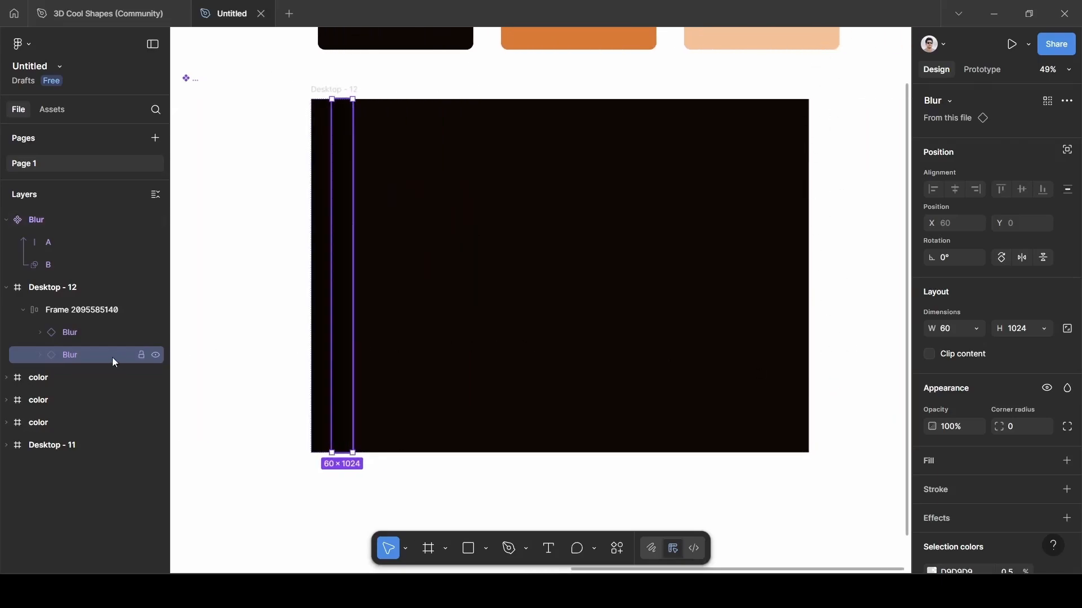
key("ctrl+d")
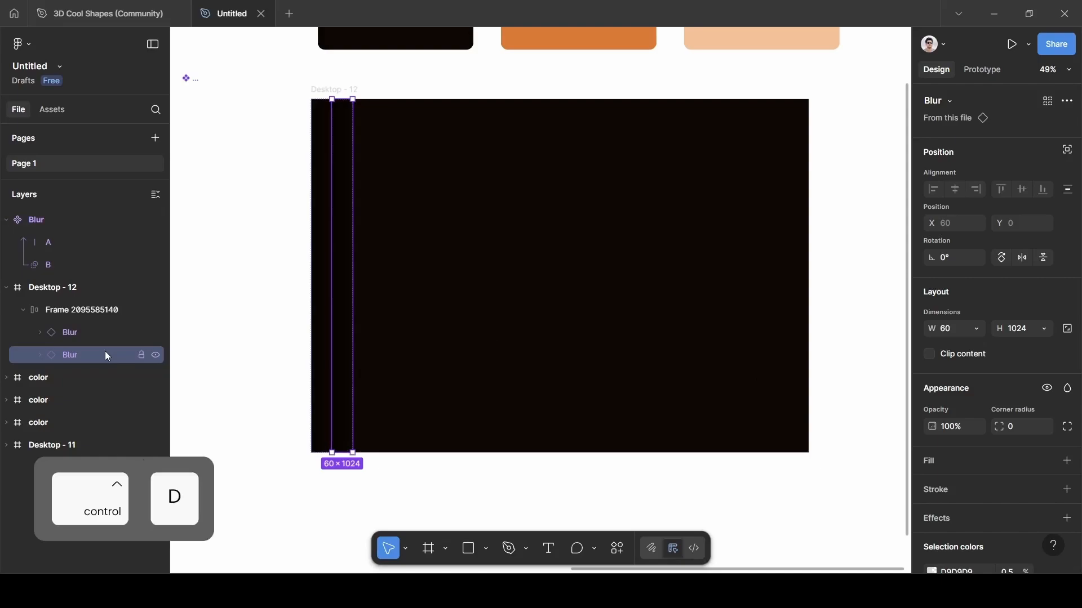
key("ctrl+d")
key("ctrl+d")
key("ctrl+d")
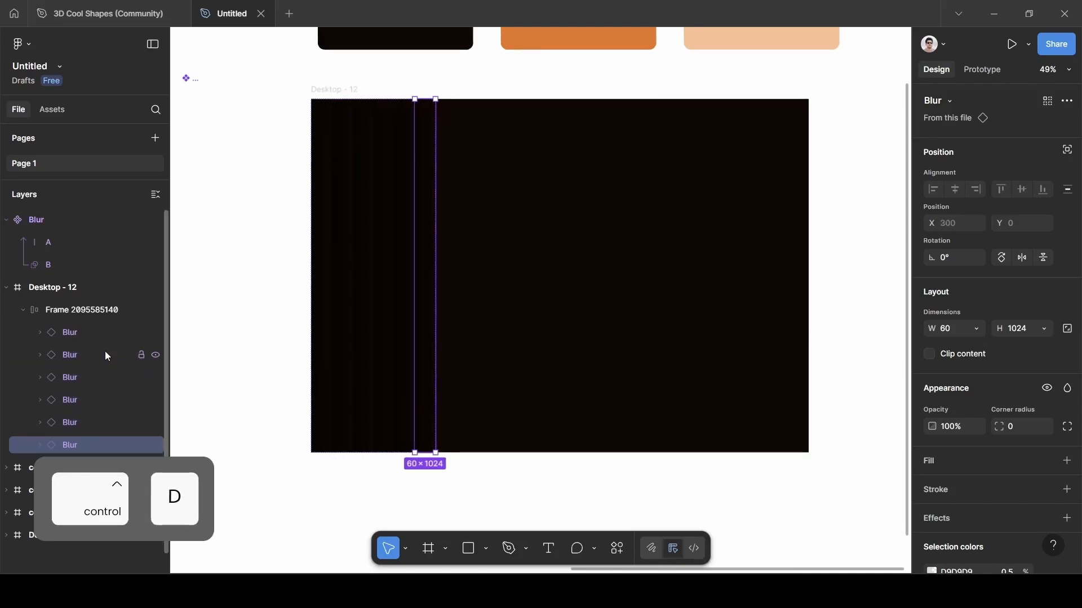
key("ctrl+d")
key("ctrl+d")
key("ctrl+d")
key("ctrl+d")
key("ctrl+d")
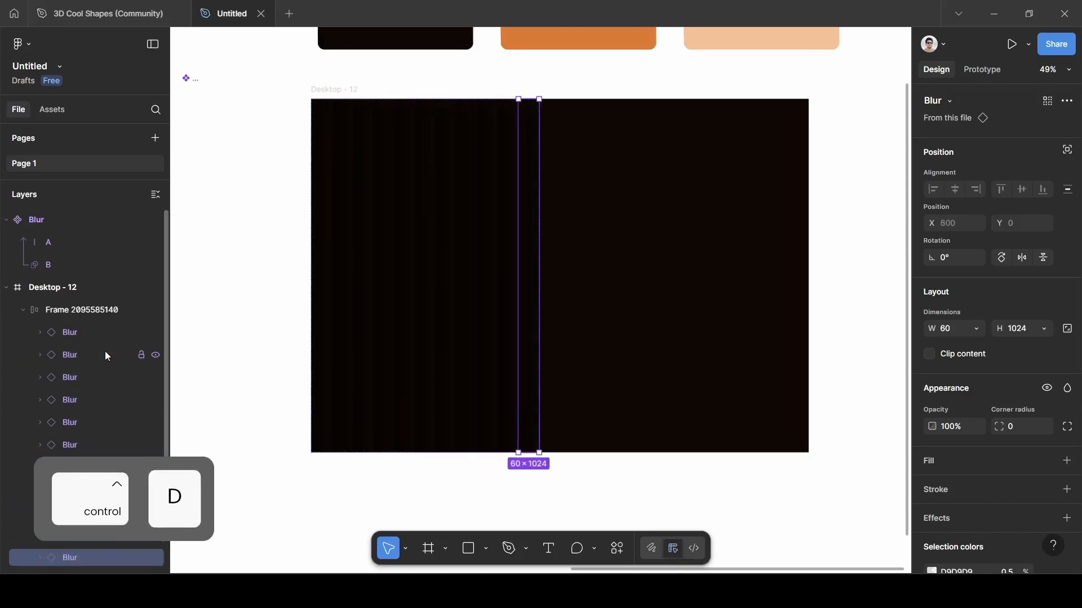
key("ctrl+d")
key("ctrl+d")
key("ctrl+d")
key("ctrl+d")
key("ctrl+d")
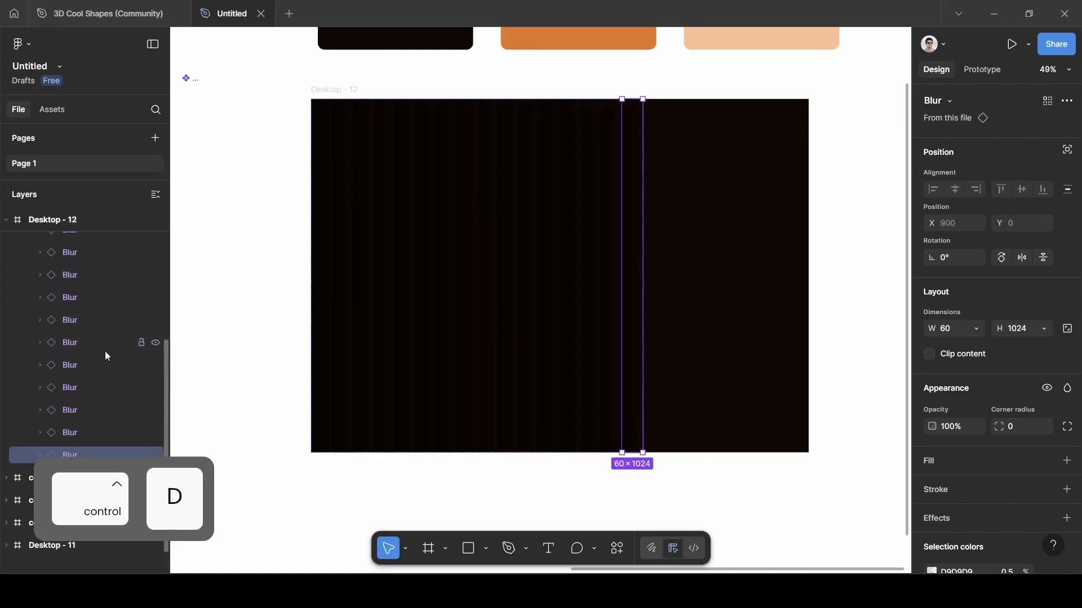
key("ctrl+d")
key("ctrl+d")
key("ctrl+d")
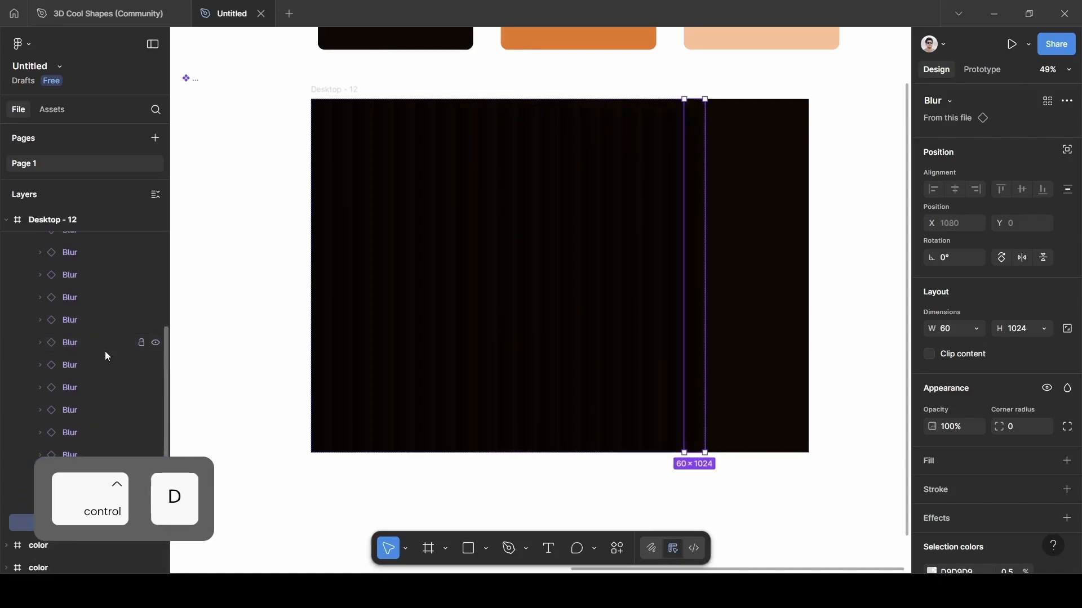
key("ctrl+d")
key("ctrl+d")
key("ctrl+d")
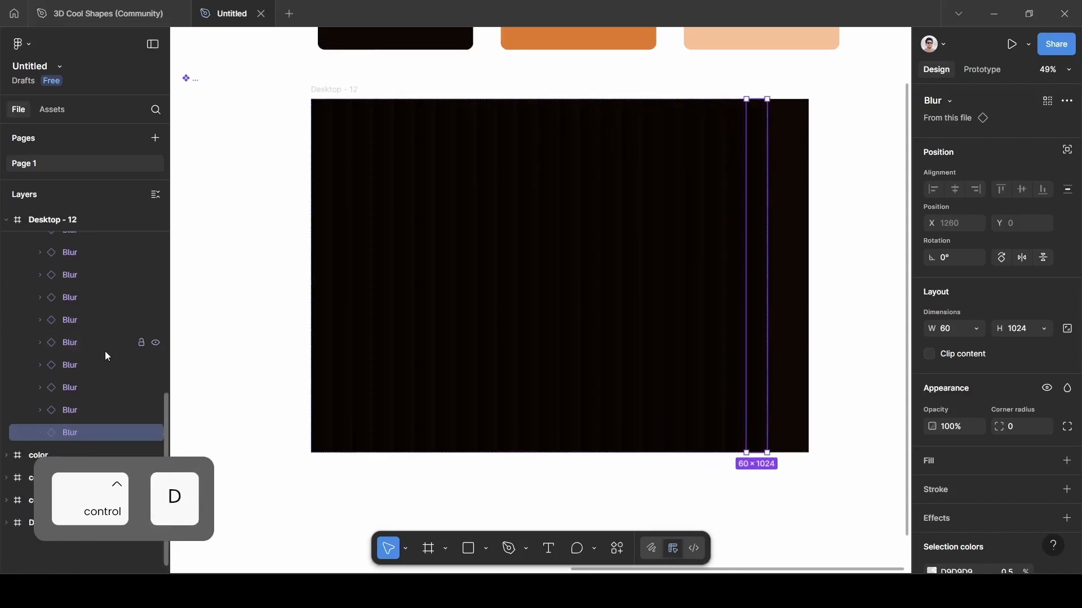
key("ctrl+d")
key("ctrl+d")
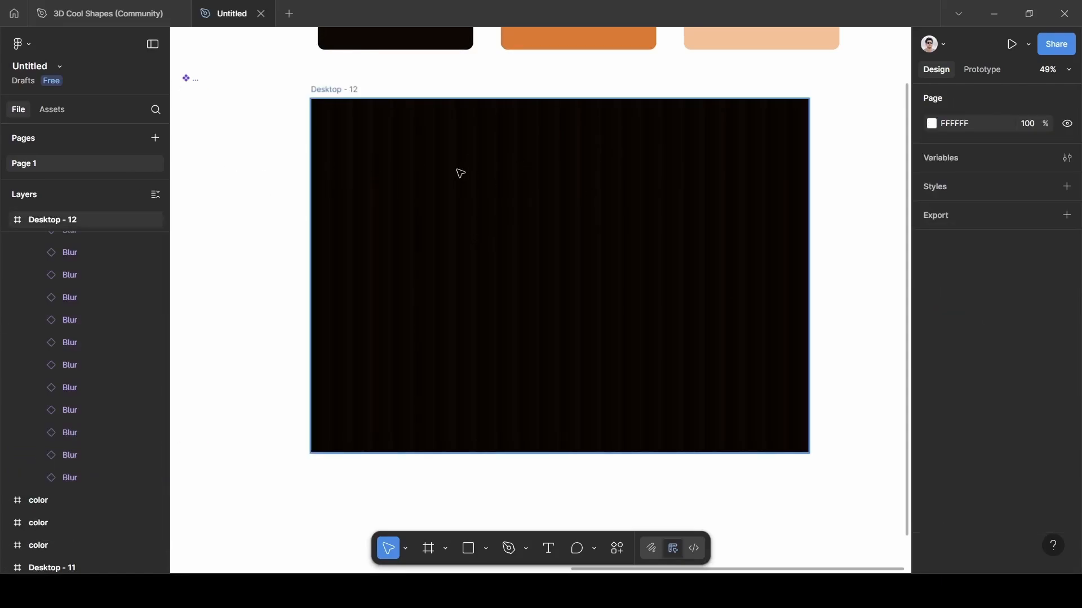
scroll(355, 227, "up", 5)
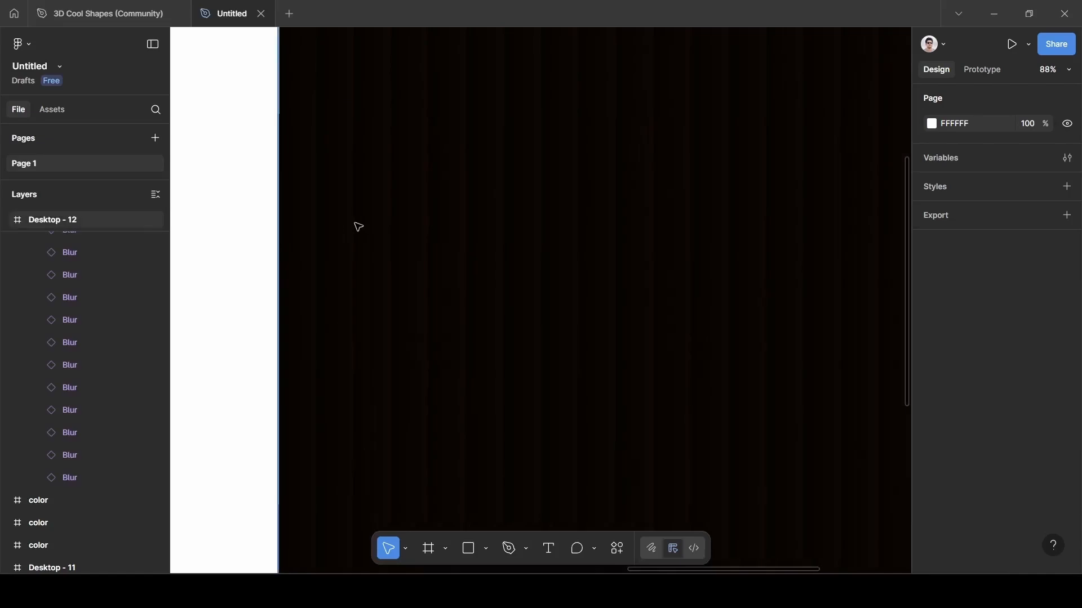
scroll(359, 226, "down", 2)
scroll(359, 226, "left", 2)
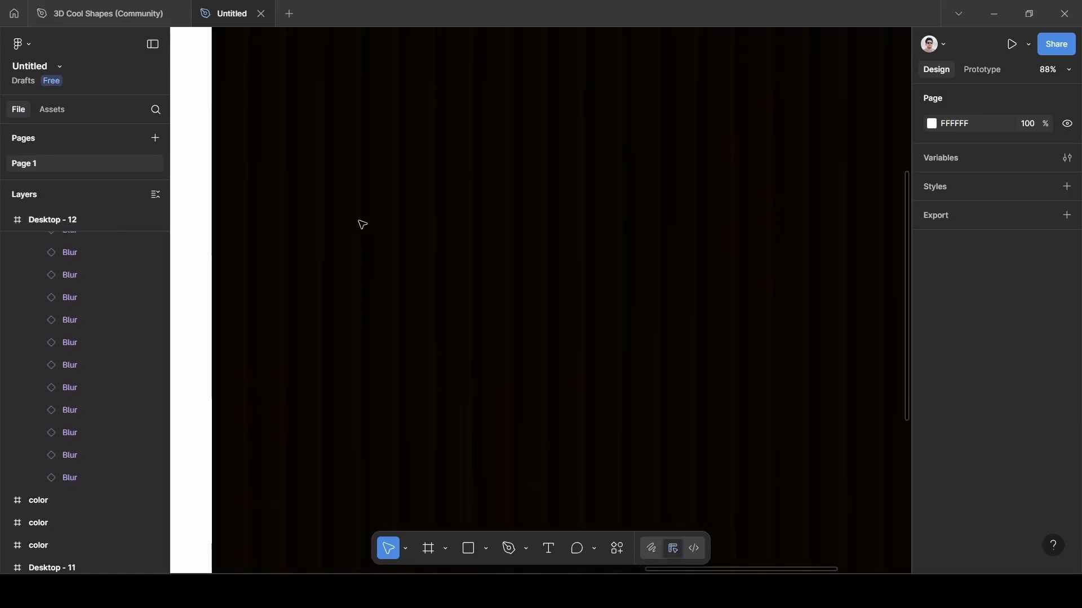
scroll(360, 225, "down", 5)
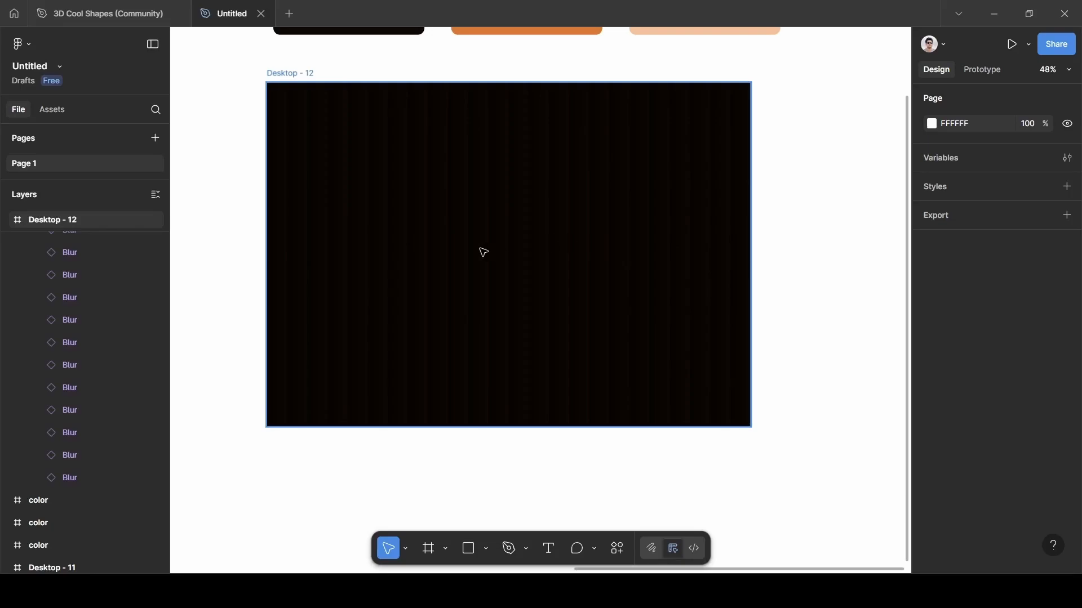
Step: Rename the auto layout frame holding the Blur instances in Desktop - 12 to Effect
scroll(113, 370, "up", 5)
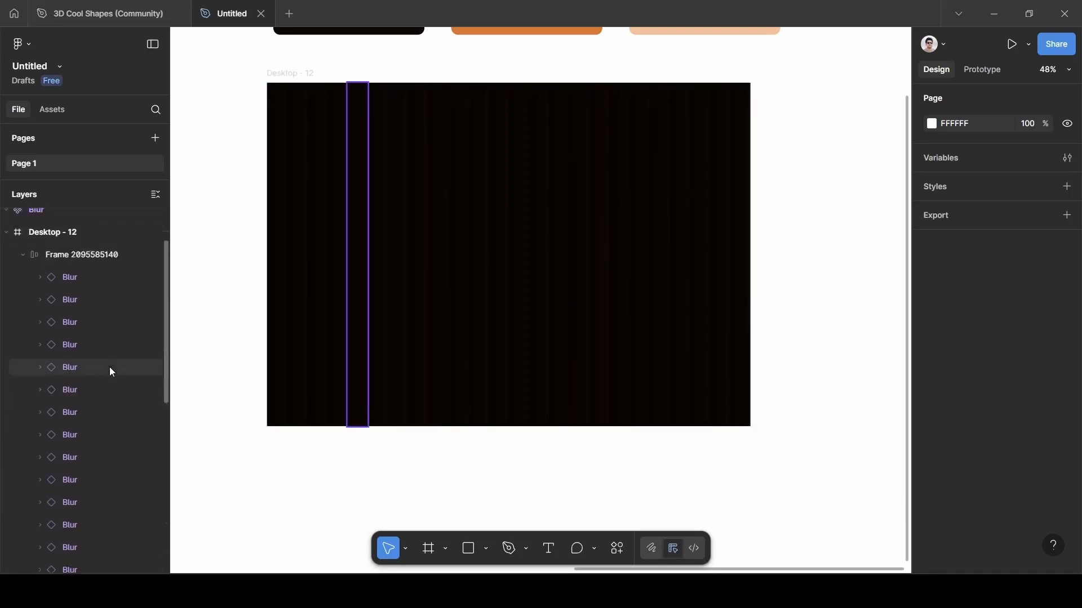
left_click(56, 311)
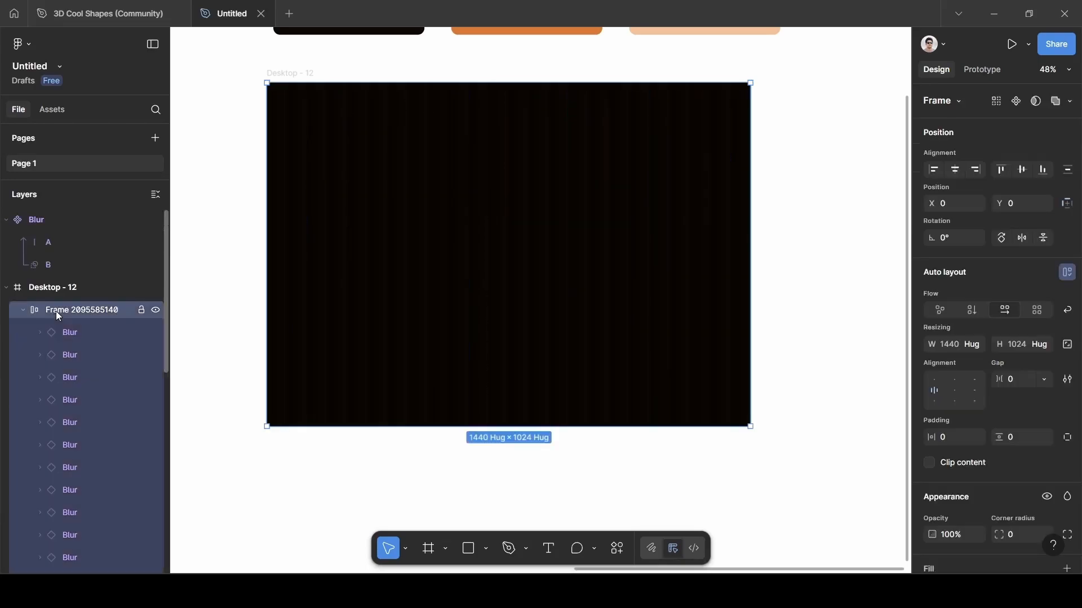
double_click(56, 311)
key("BackSpace")
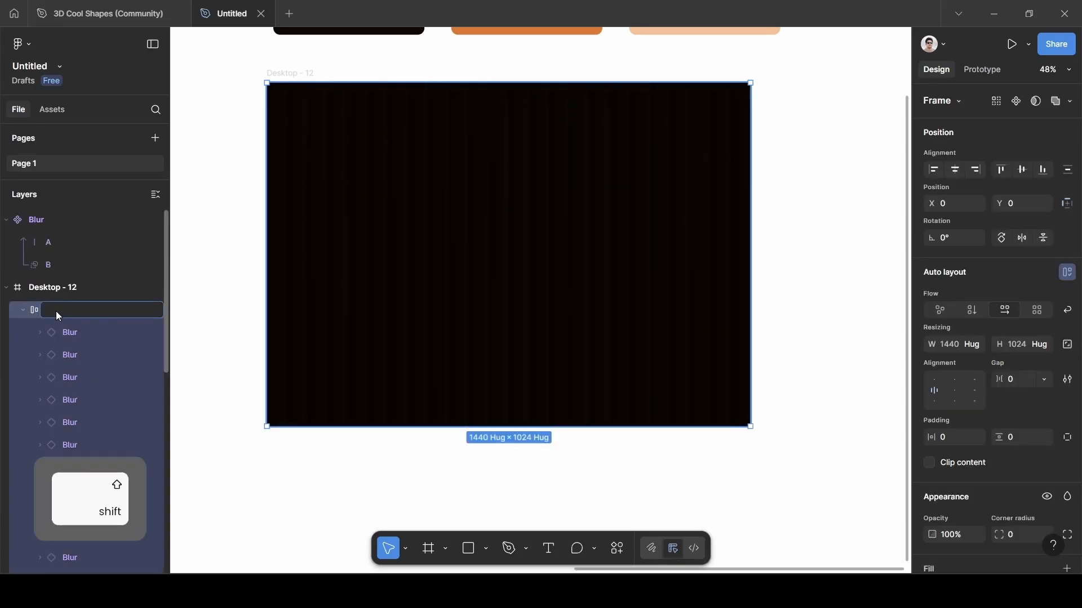
type("Effect")
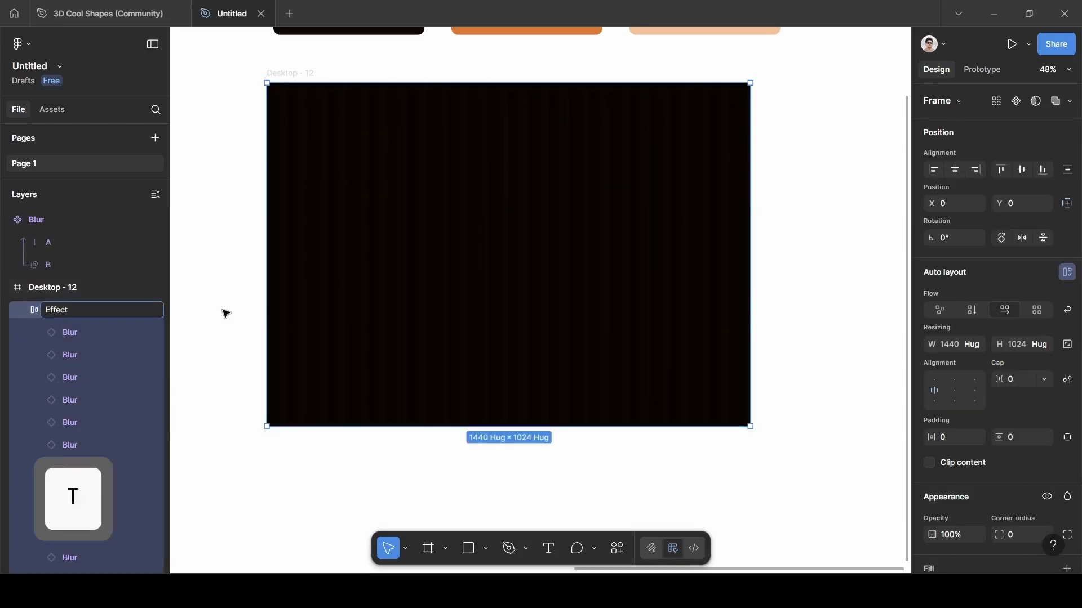
left_click(226, 314)
left_click(57, 310)
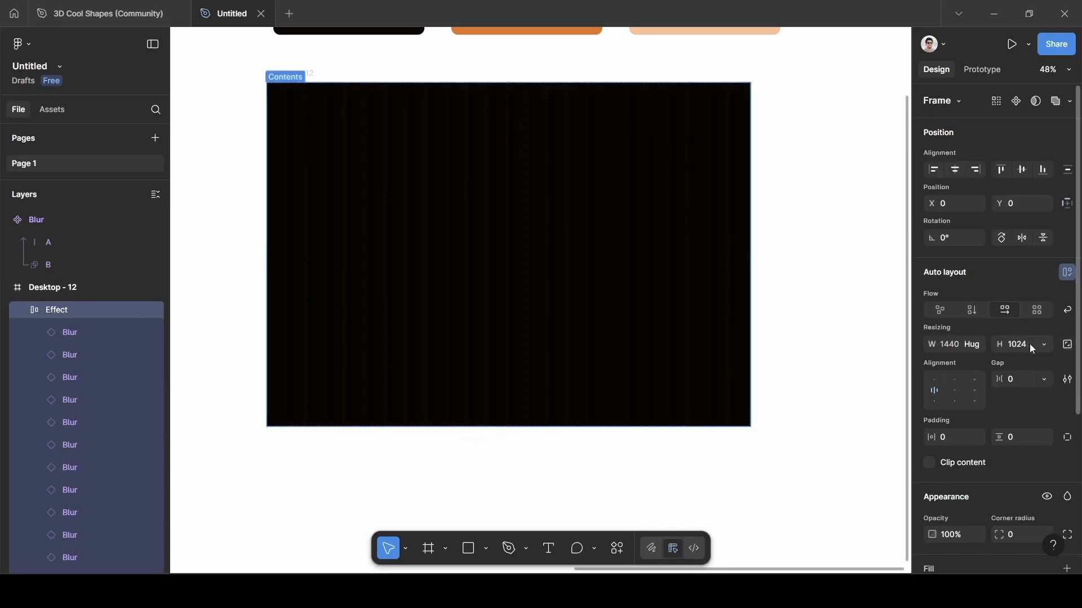
left_click(810, 285)
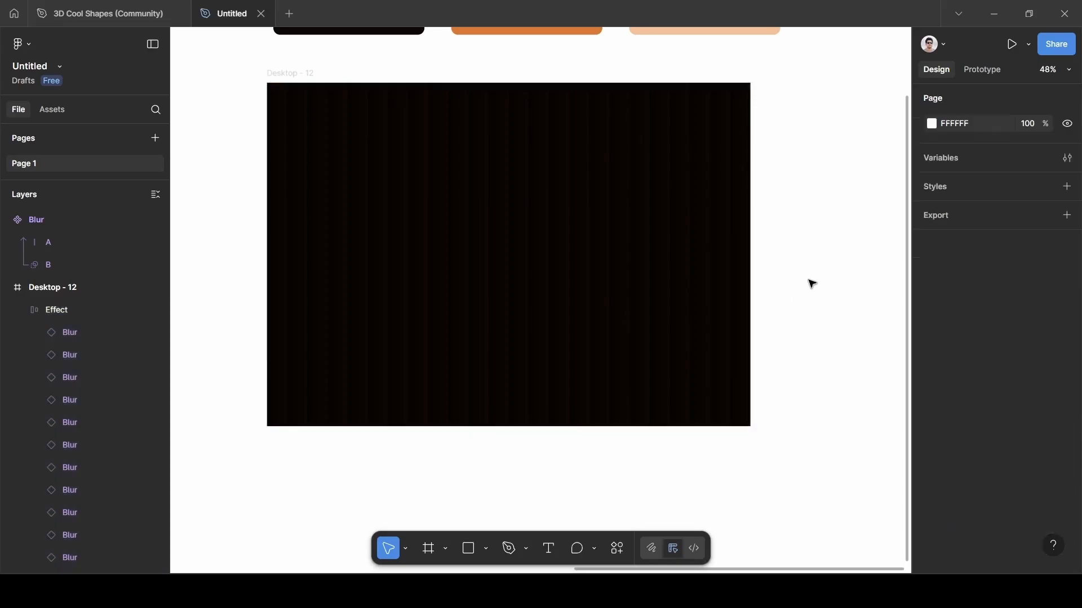
Step: Hide the Effect layer in the Desktop - 12 frame
scroll(195, 226, "up", 1)
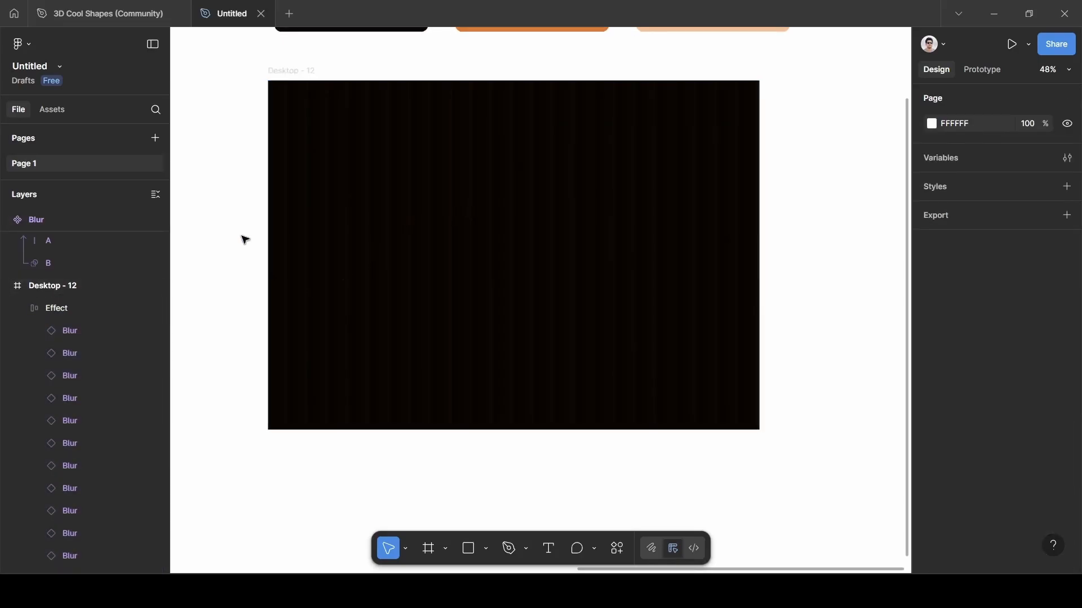
scroll(244, 239, "left", 3)
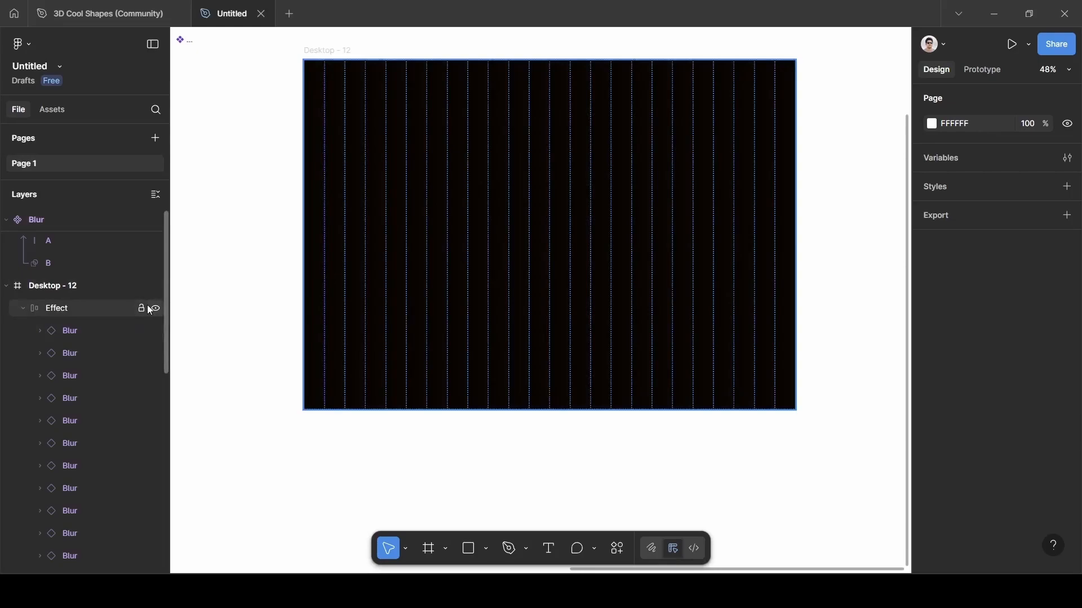
left_click(156, 309)
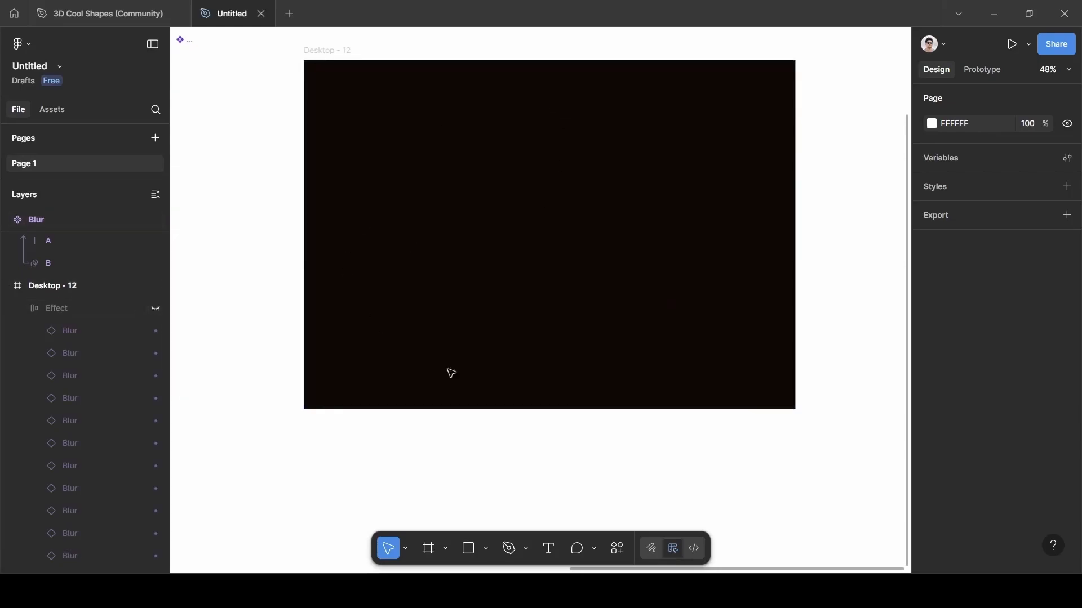
scroll(489, 233, "up", 1)
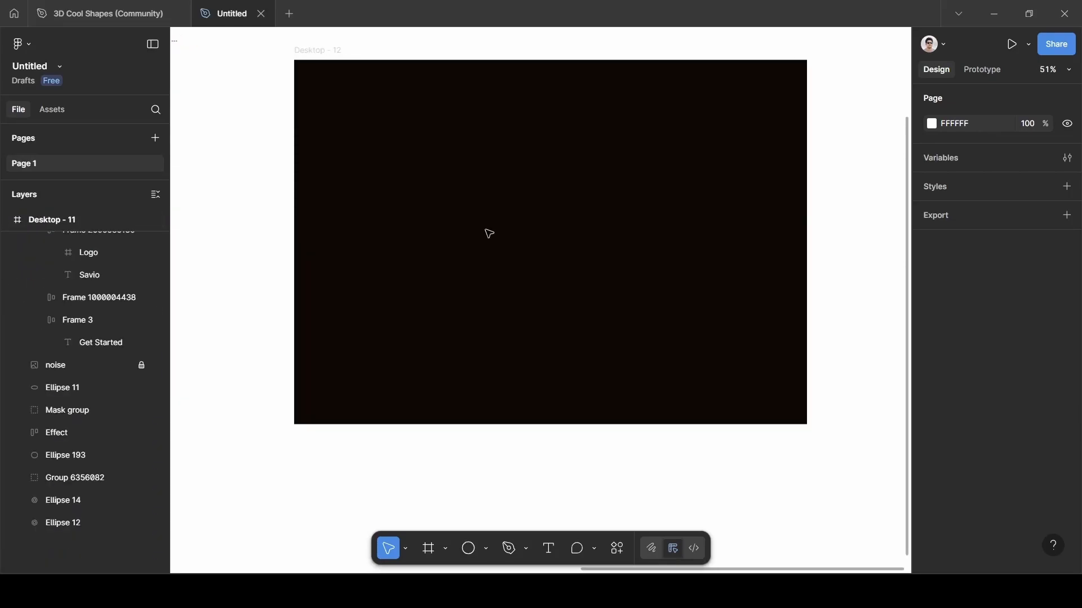
Step: Draw a circle about 483 × 483 in the upper middle of the Desktop - 12 frame
key("o")
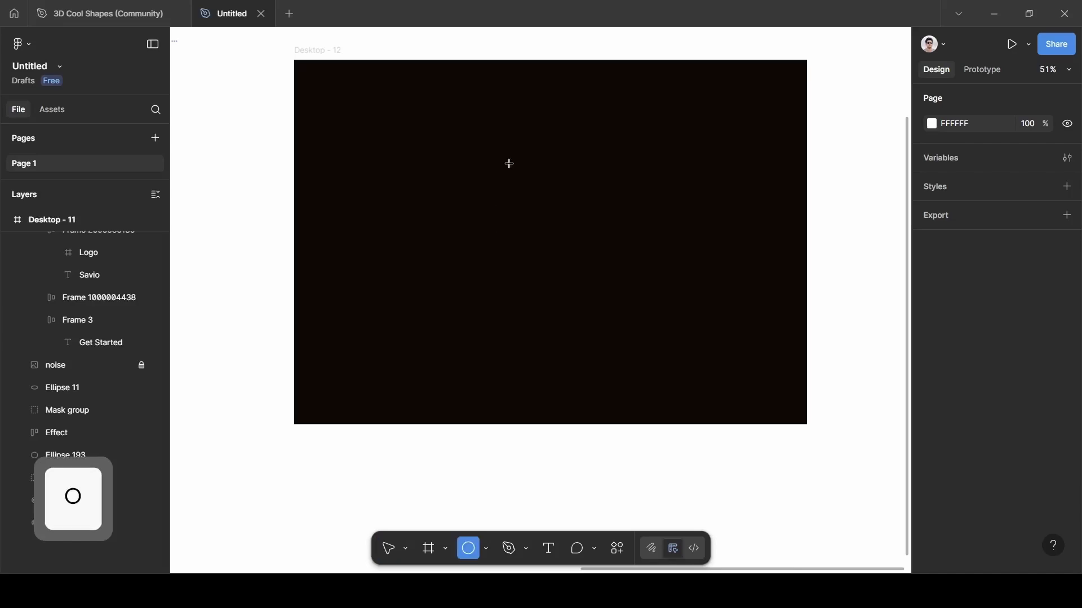
mouse_move(507, 102)
left_mouse_down()
mouse_move(609, 304)
mouse_move(590, 275)
left_mouse_up()
scroll(637, 242, "right", 1)
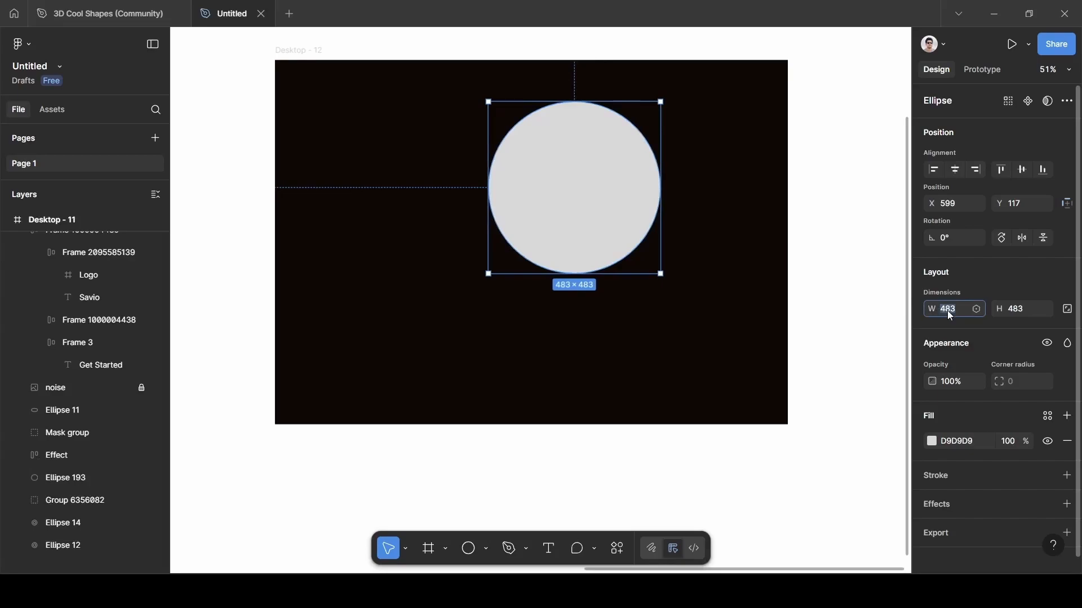
Step: Set the circle's width and height to 380
key("BackSpace")
type("380")
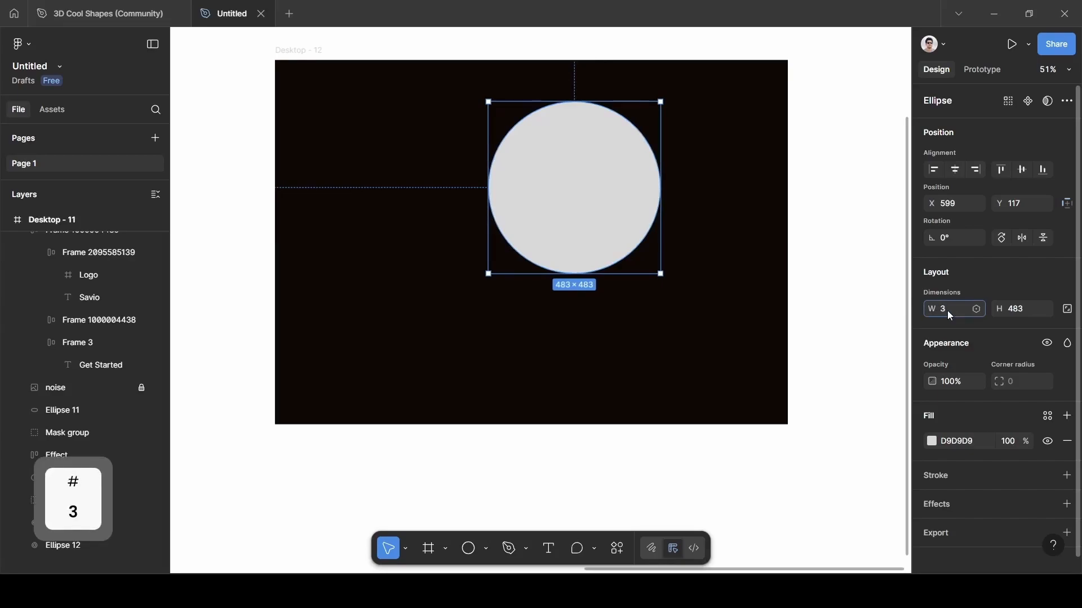
left_click(1031, 310)
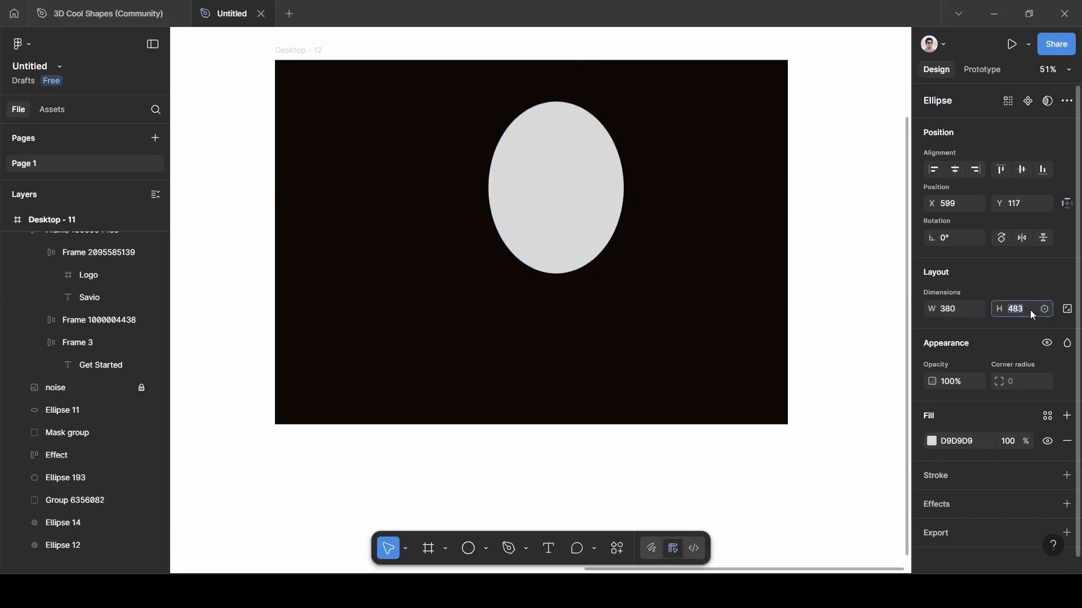
key("BackSpace")
type("380")
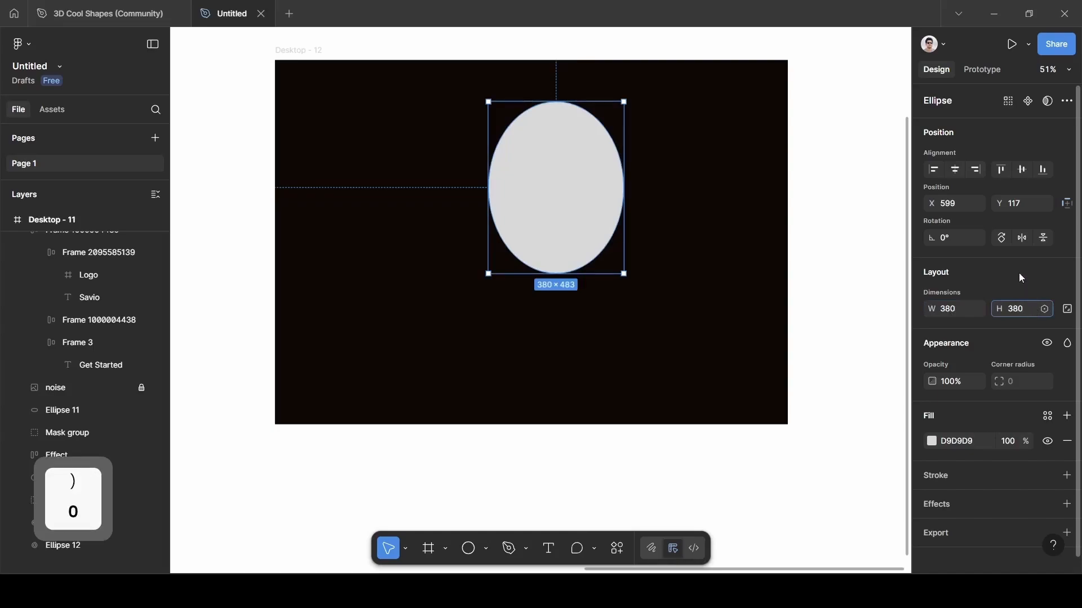
key("Return")
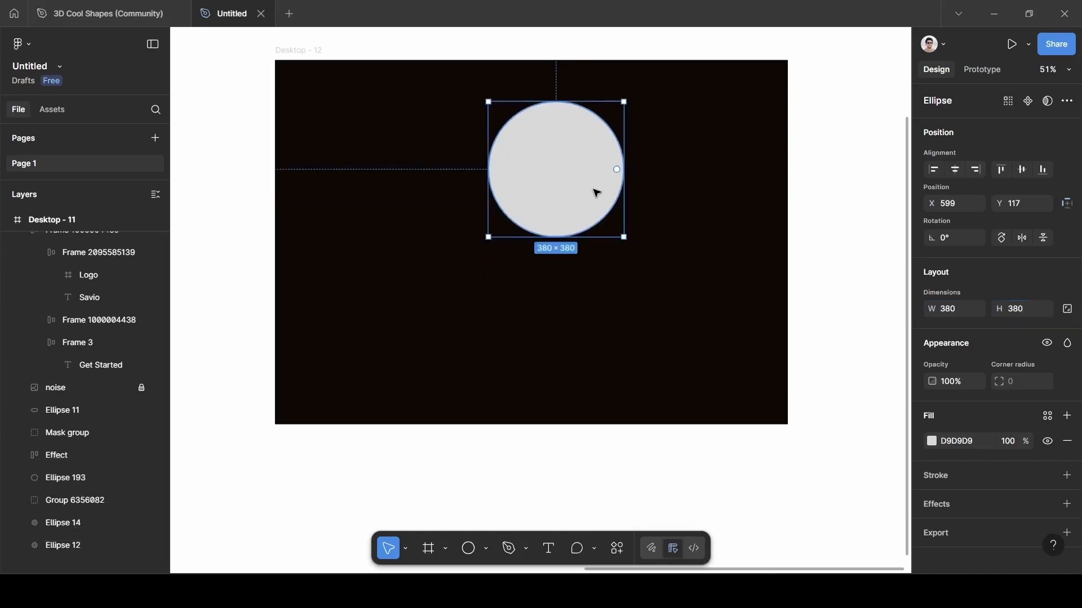
Step: Shape the circle into an open ring with an arc sweep of about -96% and an inner ratio of about 47%
scroll(597, 191, "up", 3)
scroll(598, 190, "up", 3)
scroll(602, 197, "up", 3)
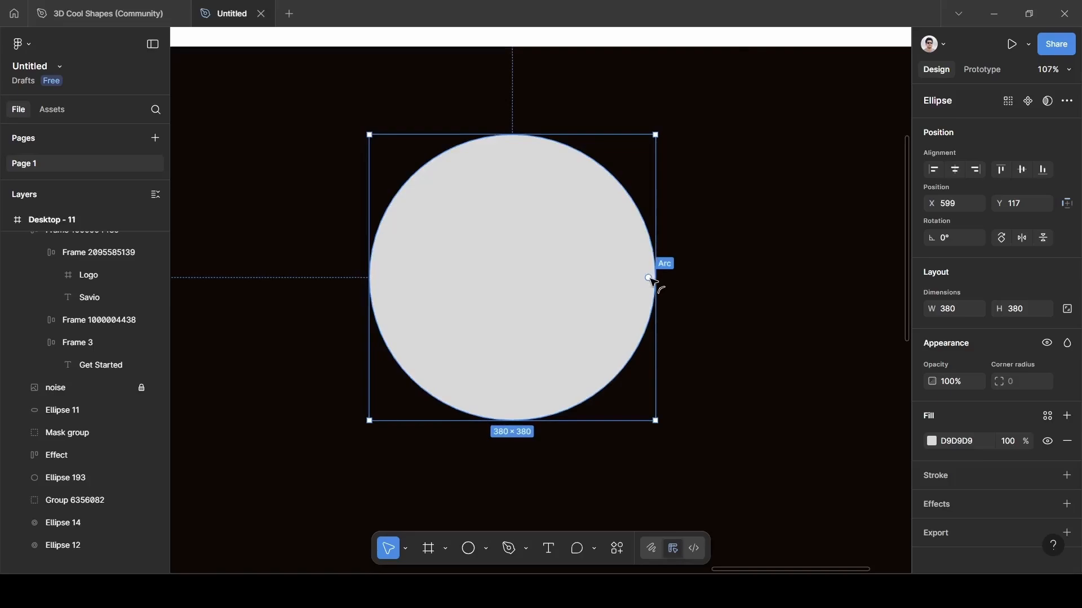
left_click_drag(649, 279, 625, 310)
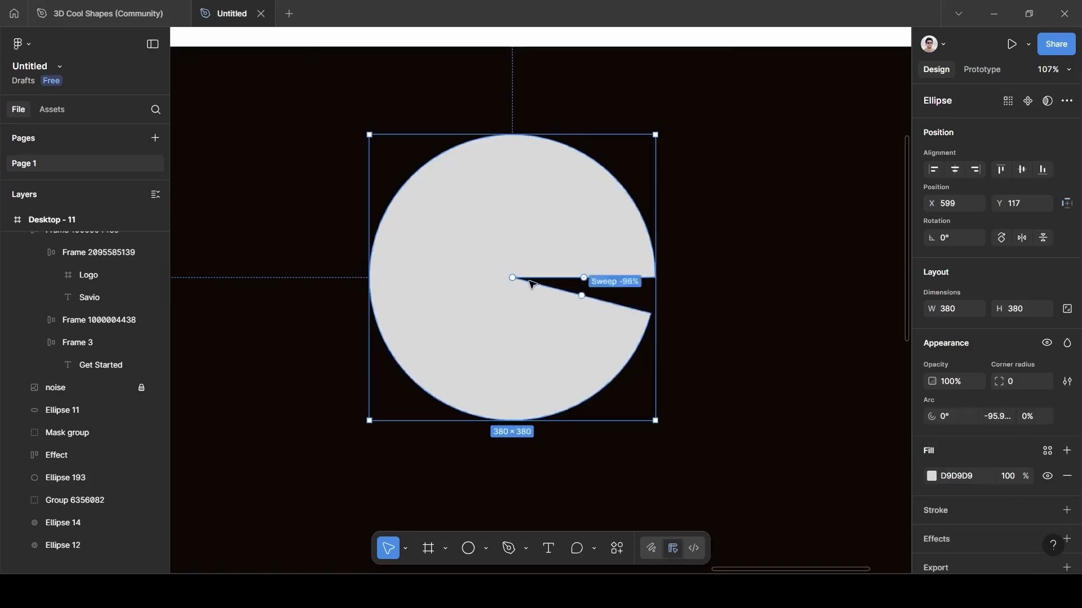
left_click_drag(517, 273, 445, 279)
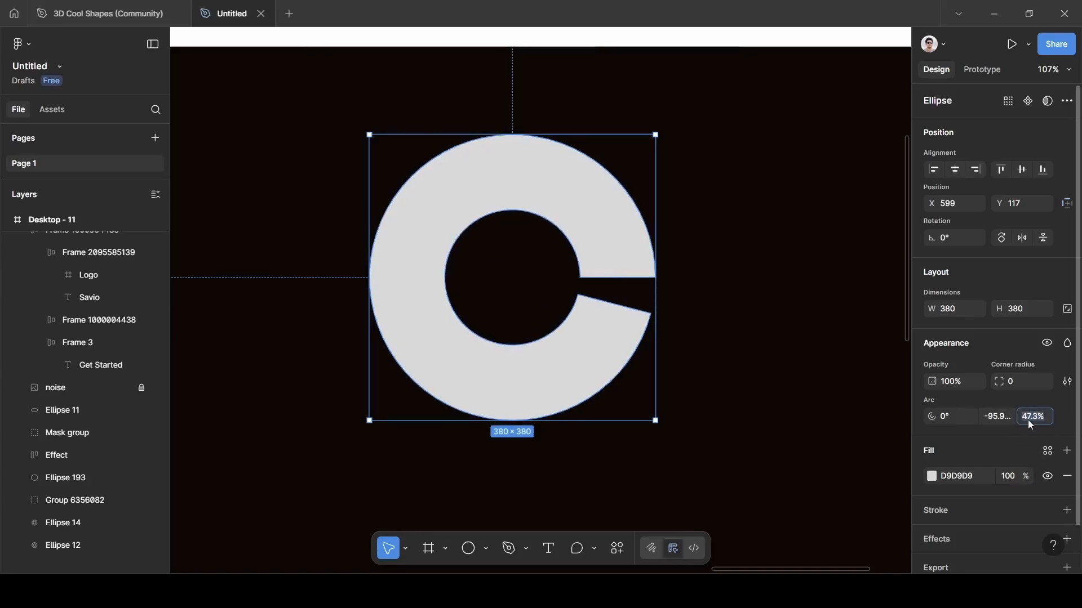
Step: Set the ring's arc ratio to 50% and its sweep to 100% to close the ring
key("BackSpace")
type("50")
key("Return")
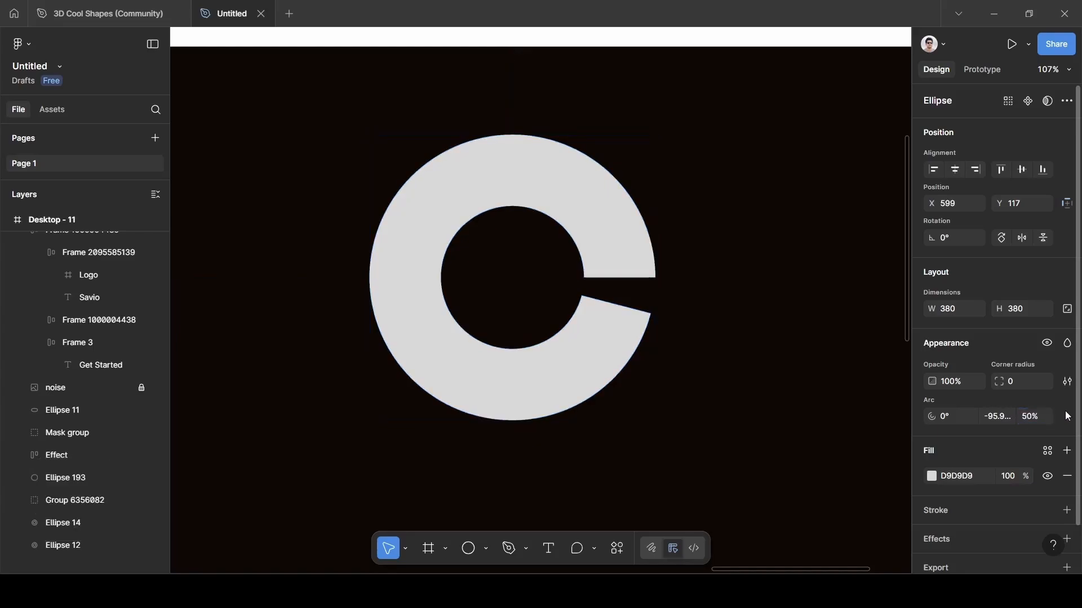
key("BackSpace")
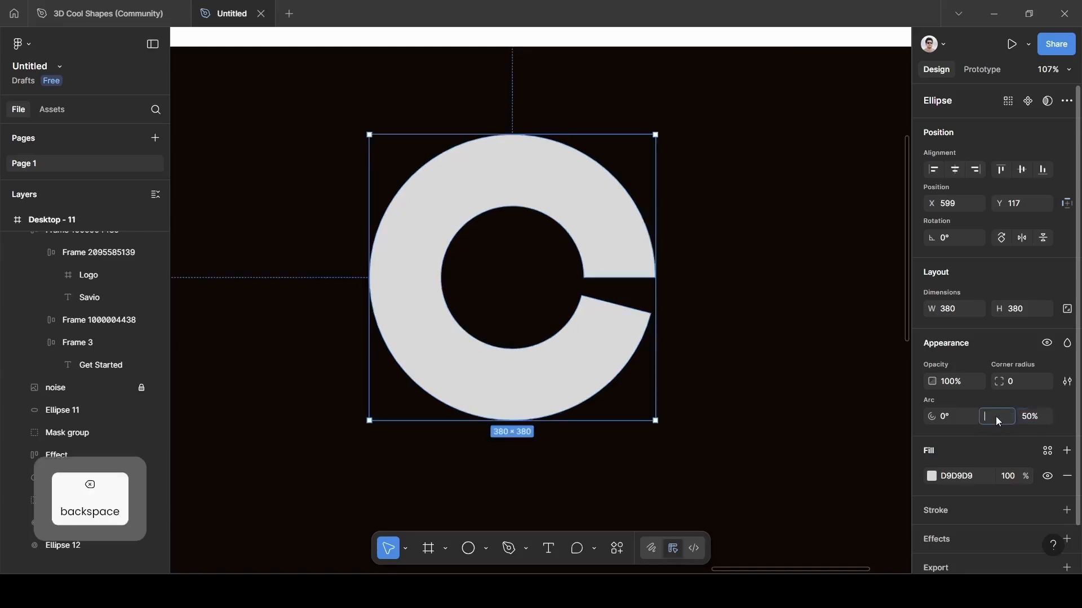
type("100")
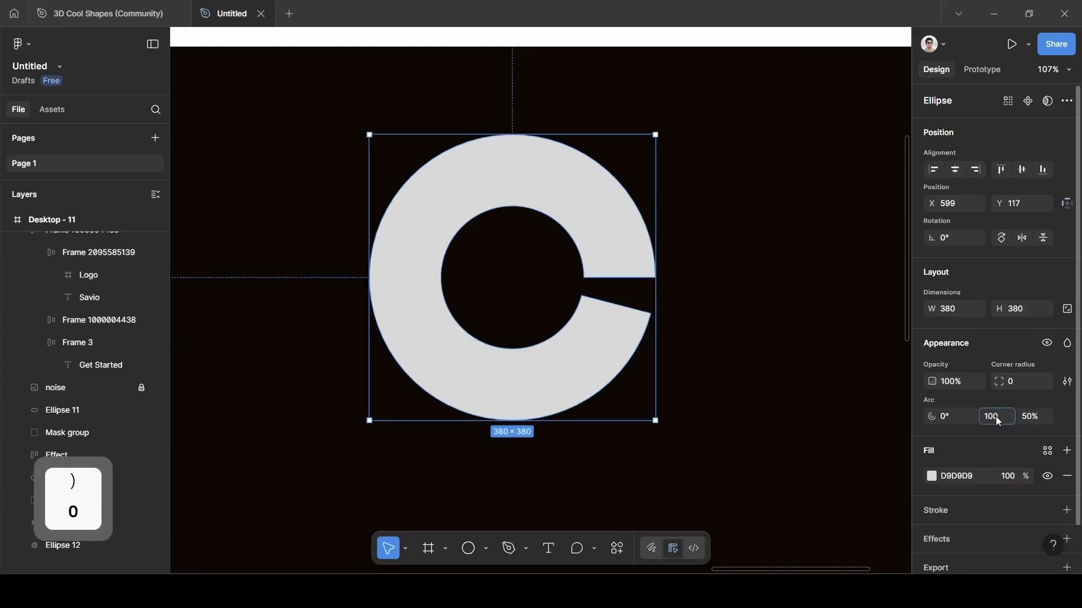
left_click(1057, 415)
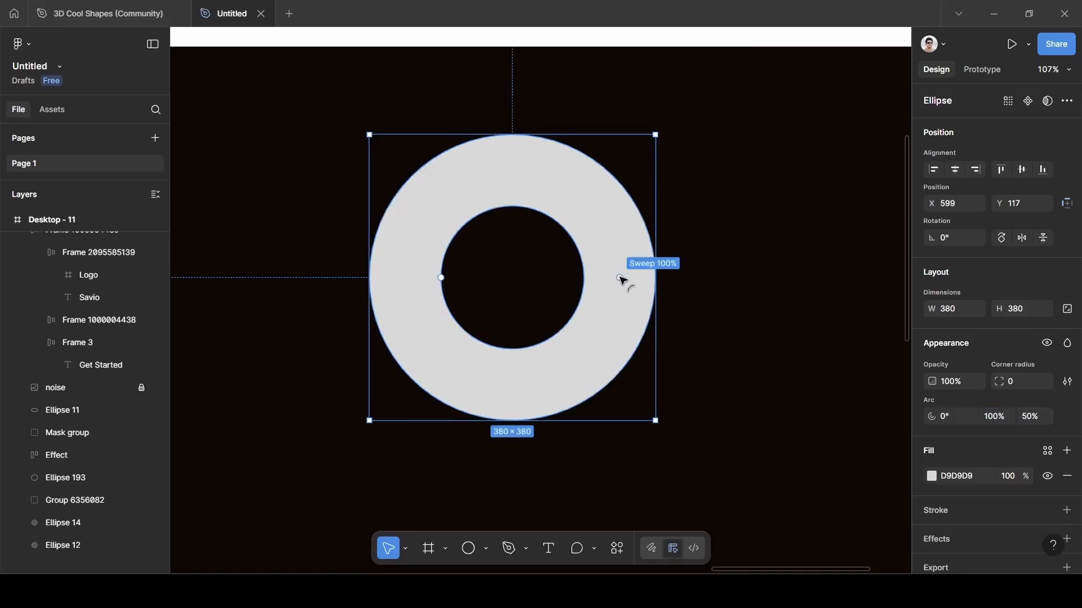
left_click_drag(620, 278, 623, 277)
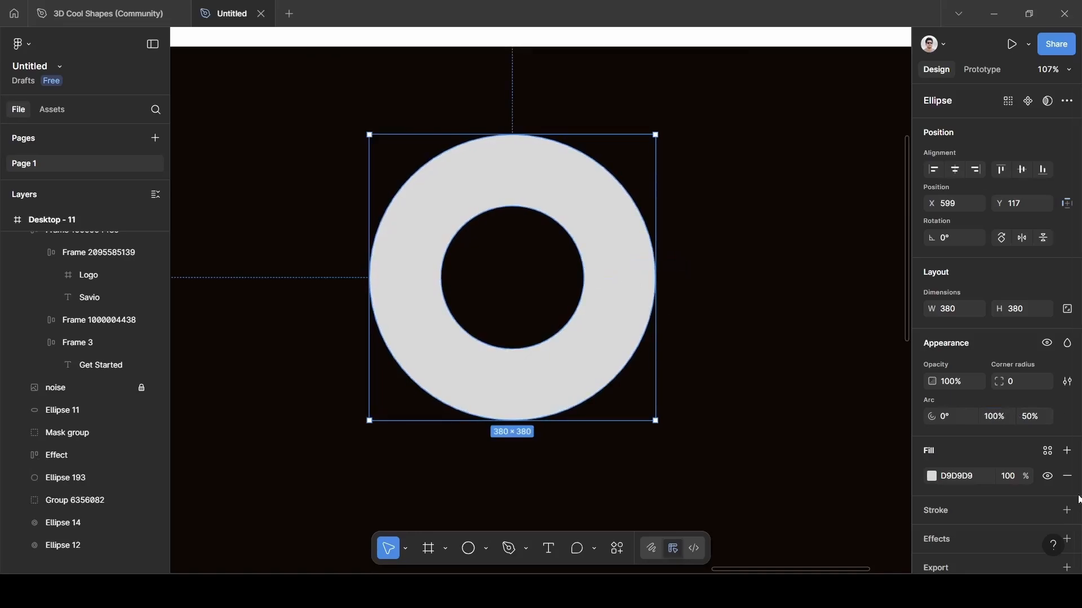
Step: Fill the ring with orange EE741E sampled from the color card above the frame
left_click(931, 477)
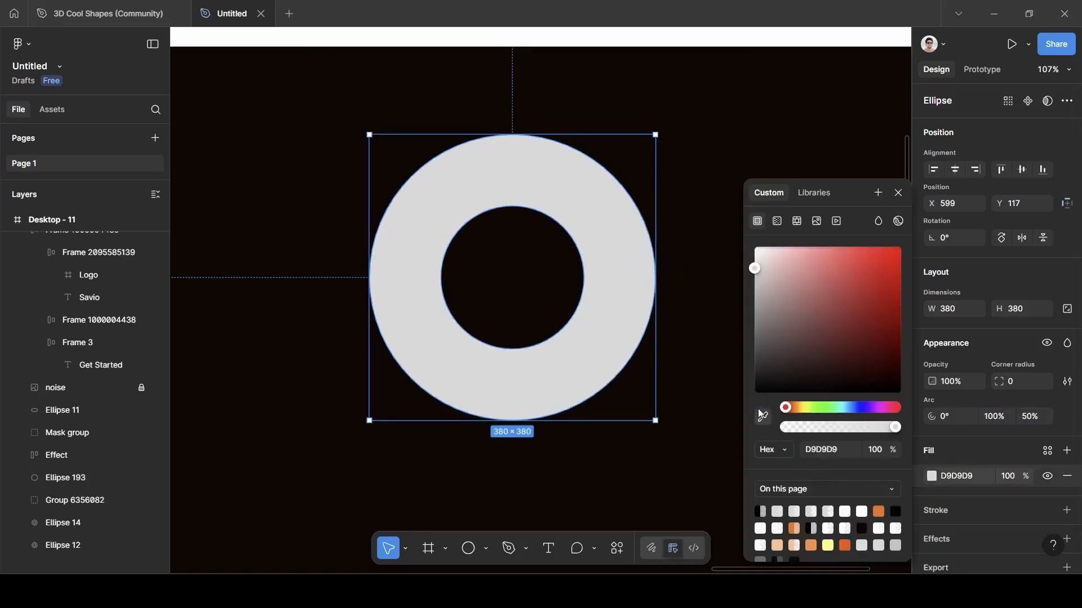
left_click(763, 416)
scroll(603, 410, "down", 4)
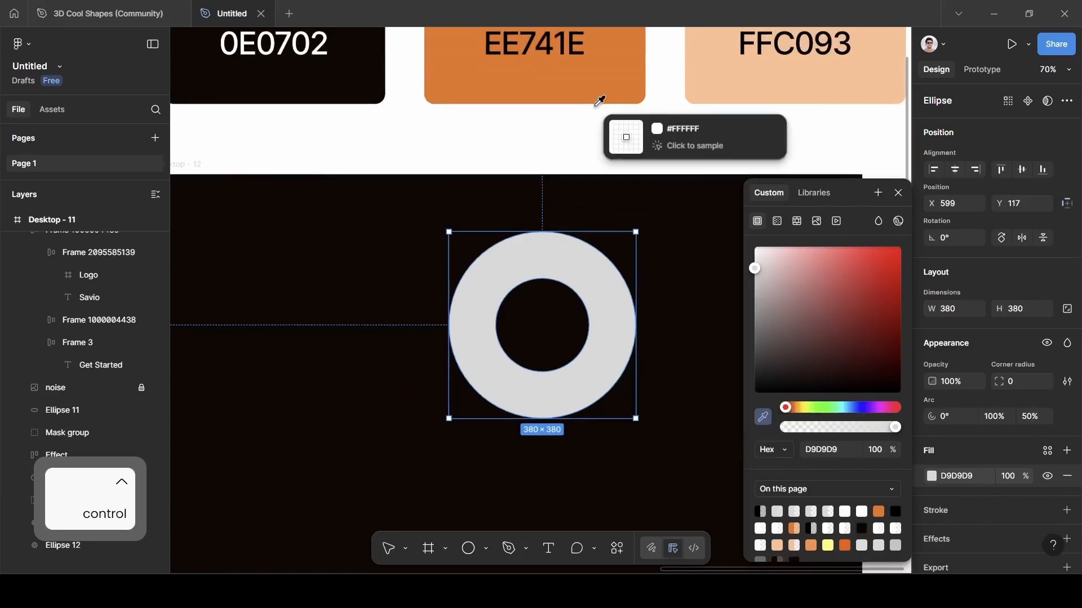
left_click(599, 80)
left_click(898, 192)
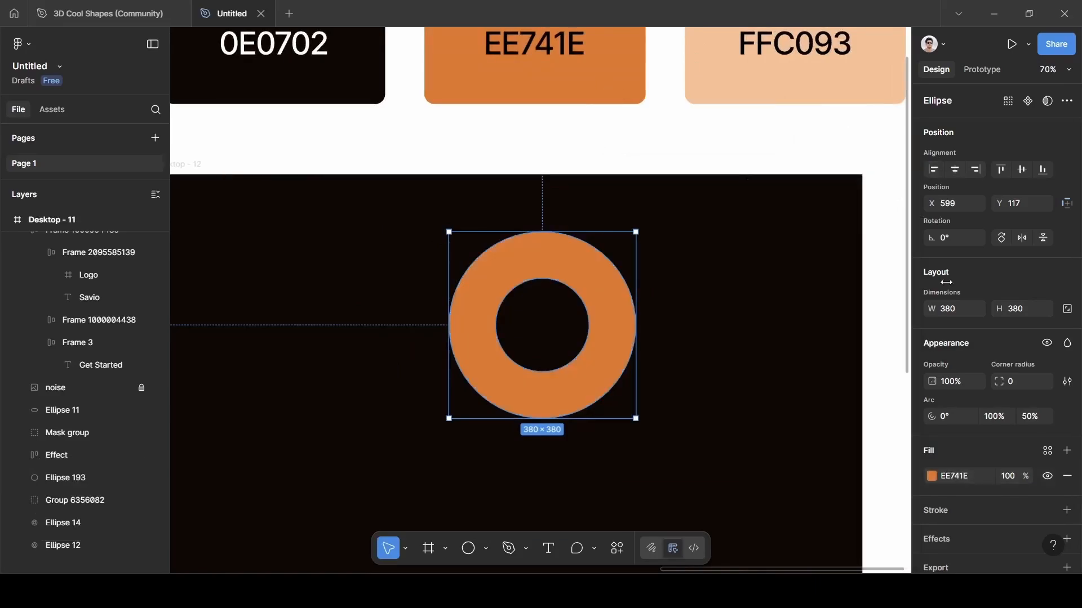
Step: Add a uniform layer blur of 100 to the orange ring
scroll(969, 394, "down", 2)
left_click(955, 503)
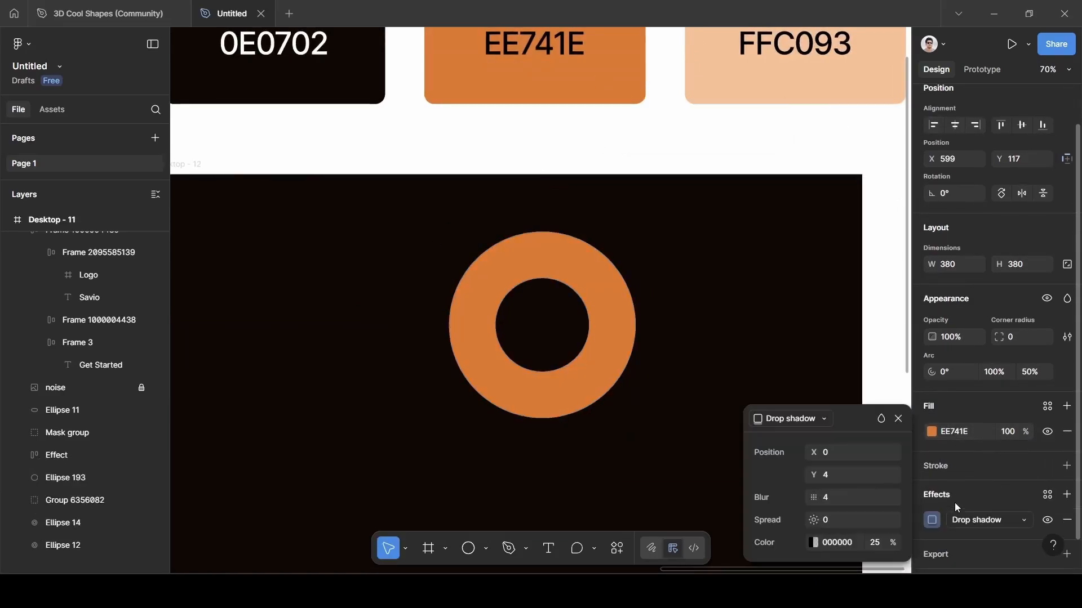
left_click(984, 523)
left_click(986, 483)
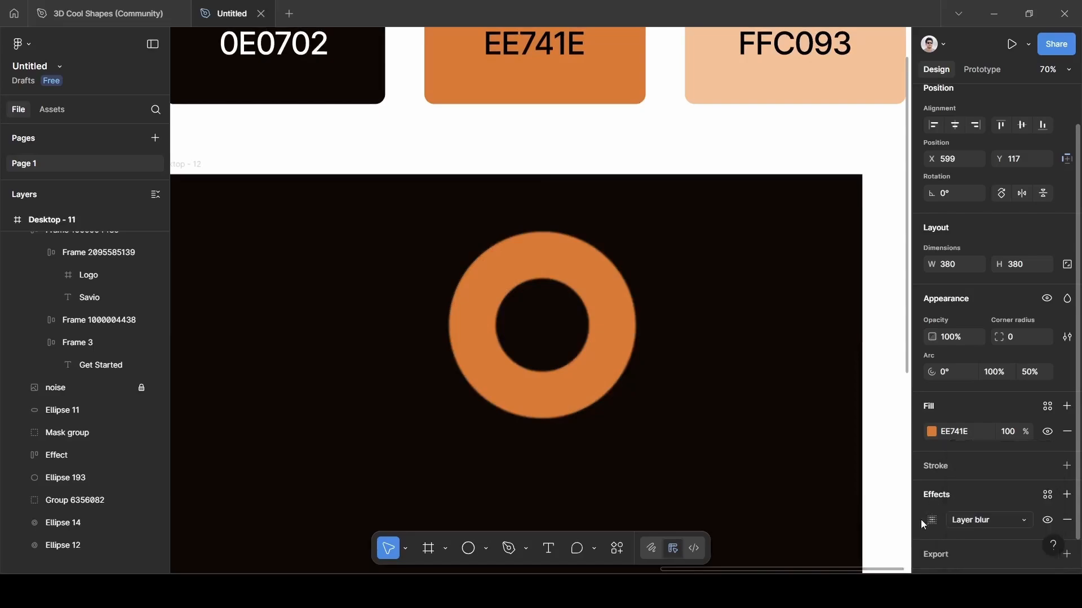
left_click(924, 521)
left_click(848, 541)
key("BackSpace")
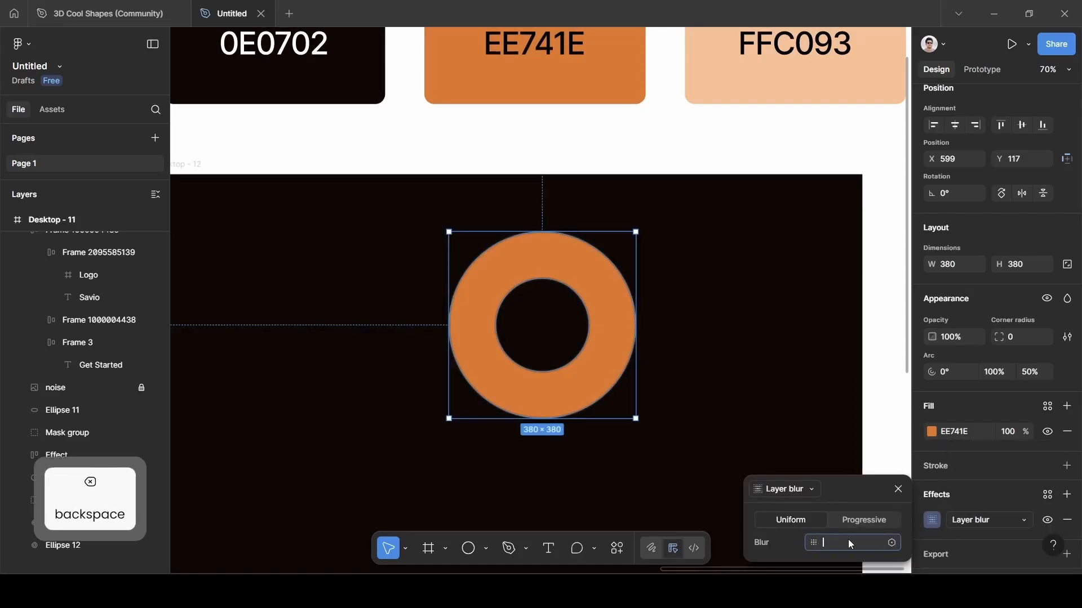
type("100")
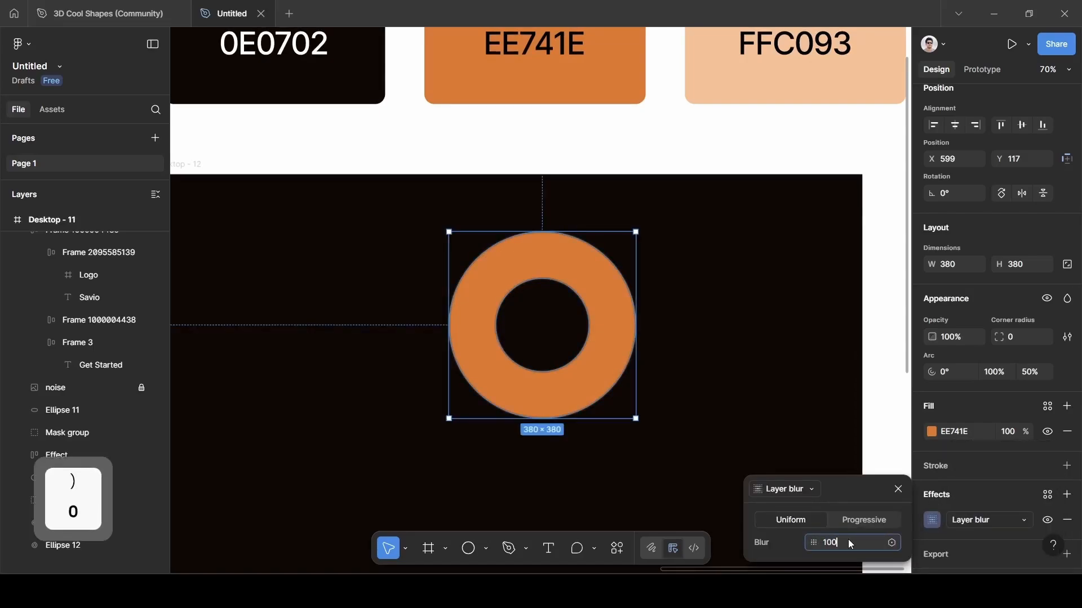
key("Return")
left_click(898, 489)
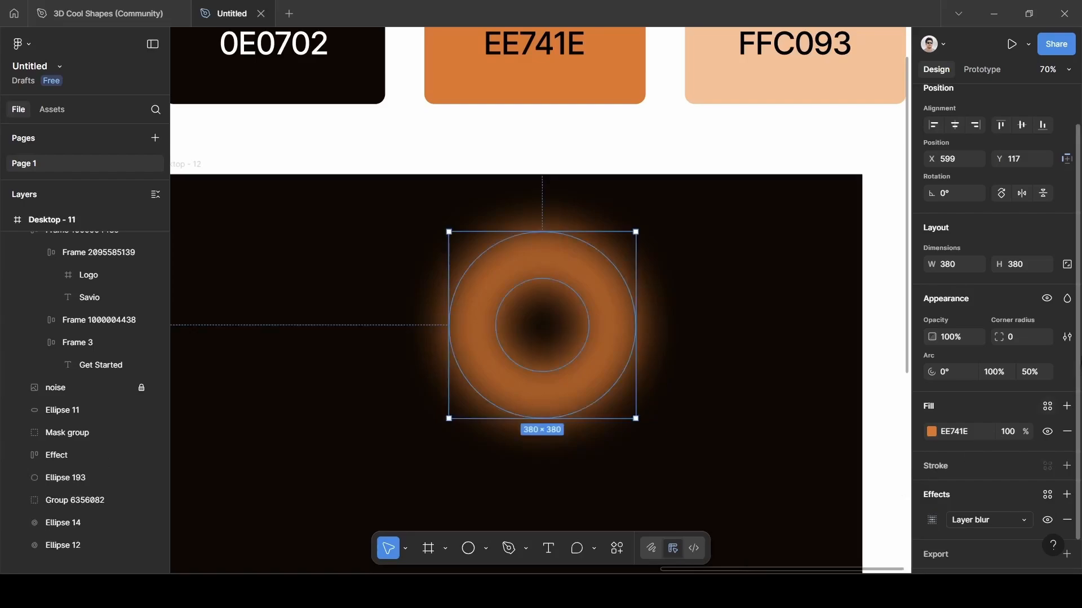
Step: Set the orange ring's blend mode to Plus lighter and reduce its fill opacity to 50%
left_click(1066, 299)
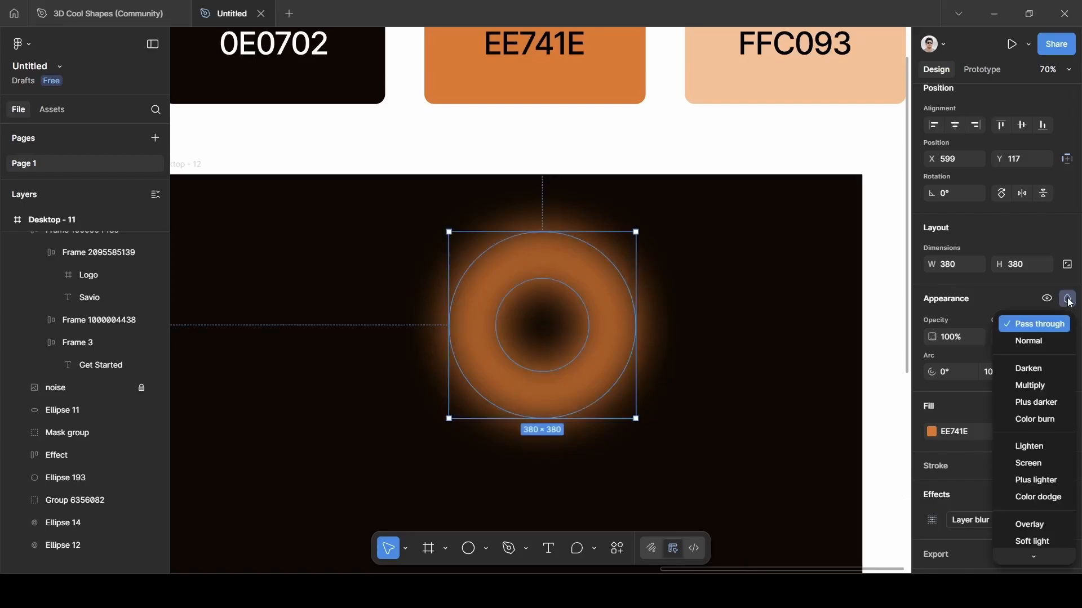
left_click(1040, 480)
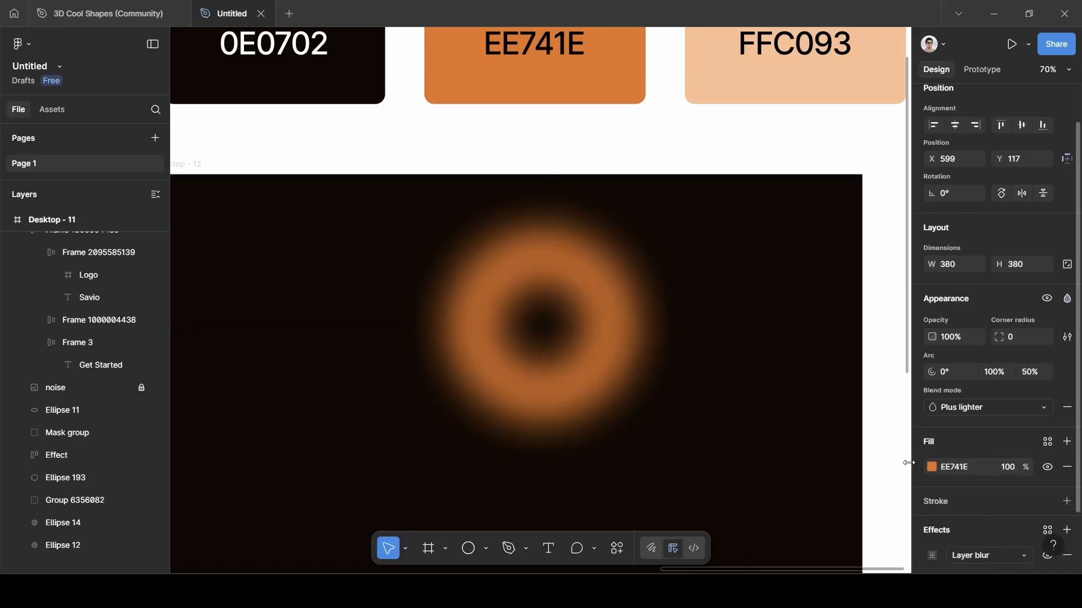
key("BackSpace")
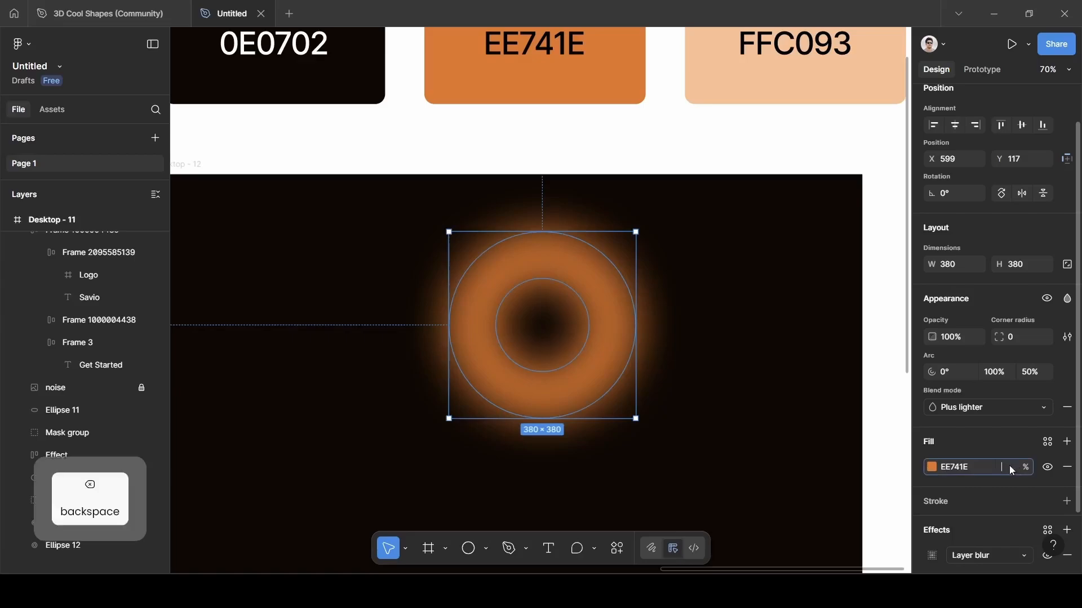
type("50")
key("Return")
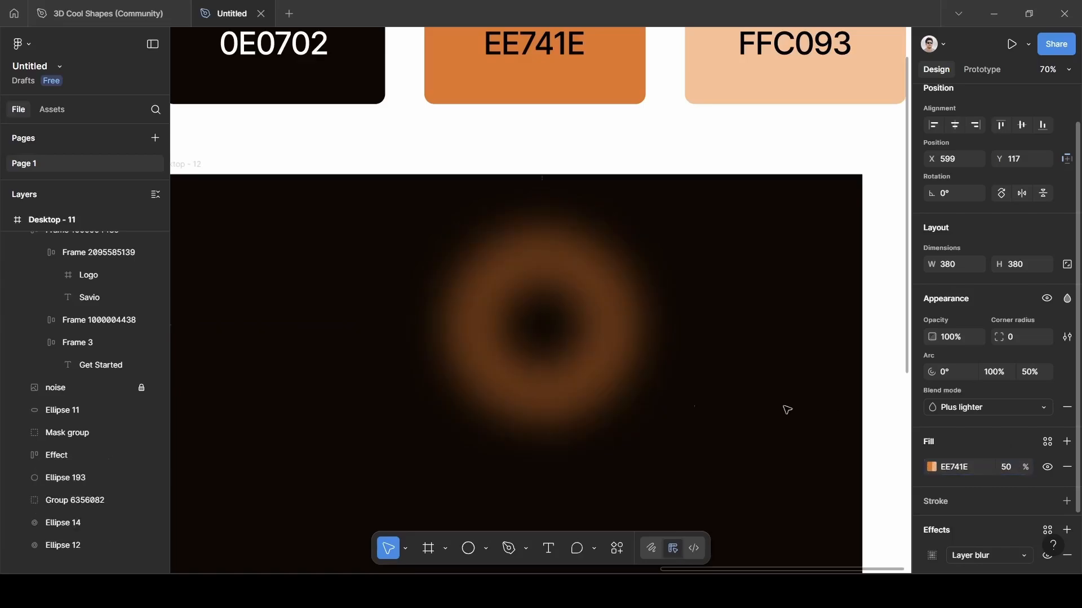
Step: Duplicate the blurred ring inside Desktop - 12, placing the copy below and right of the original at about X 758, Y 287
scroll(547, 344, "down", 5)
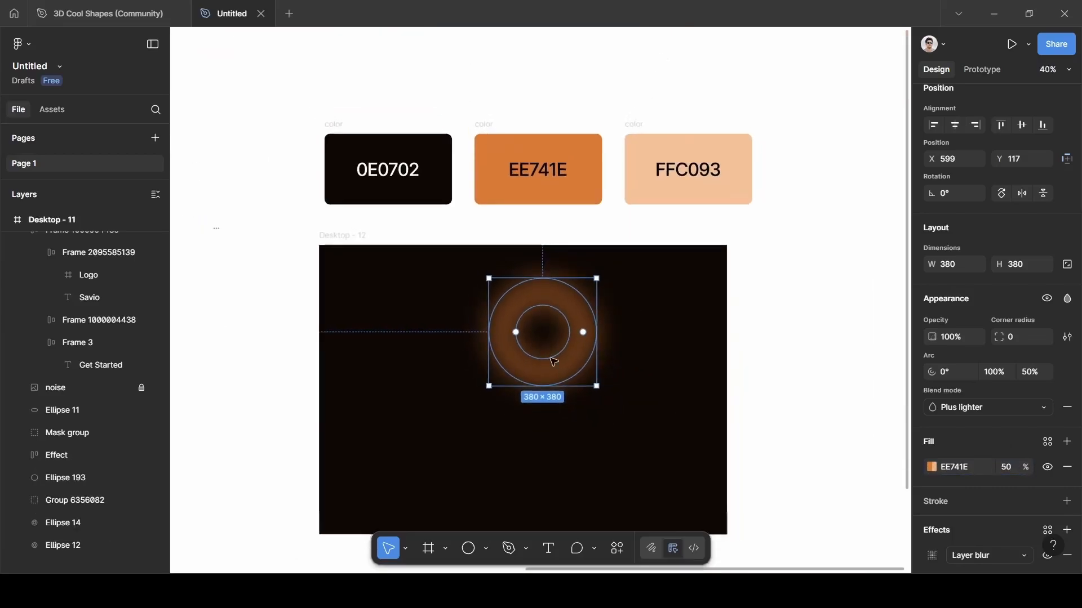
left_click_drag(574, 371, 628, 406)
key("alt")
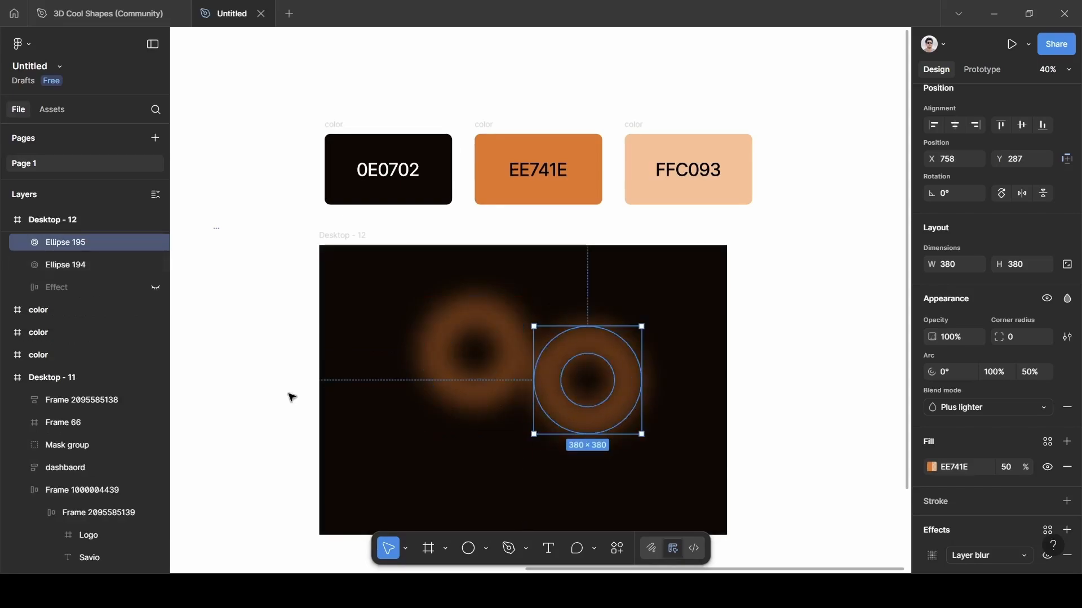
Step: Make the hidden Effect frame in Desktop - 12 visible and move it above both ring ellipses in the layer order
left_click(335, 236)
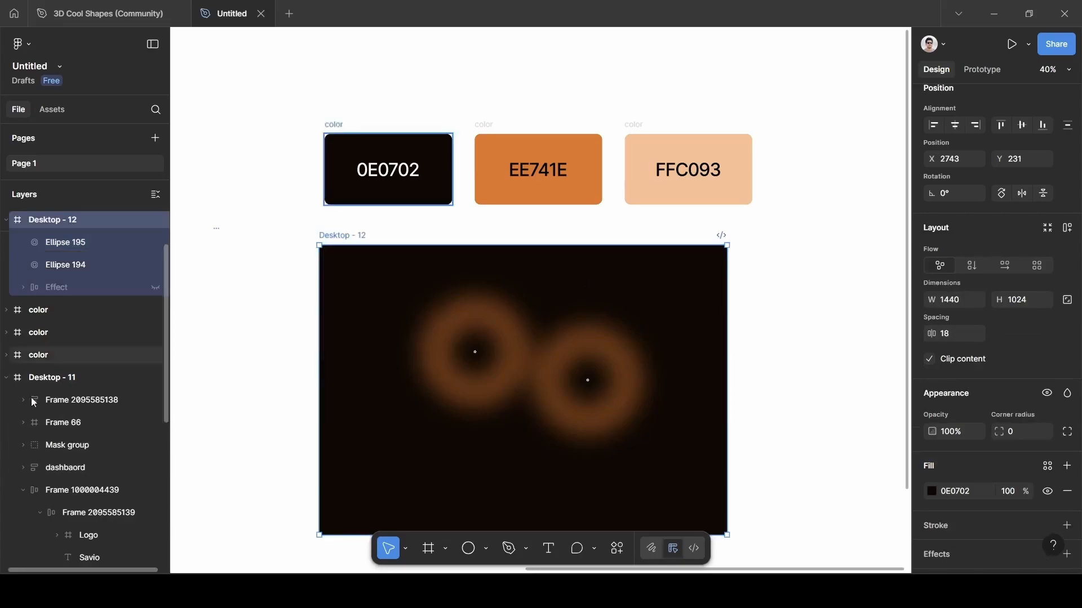
scroll(91, 312, "up", 2)
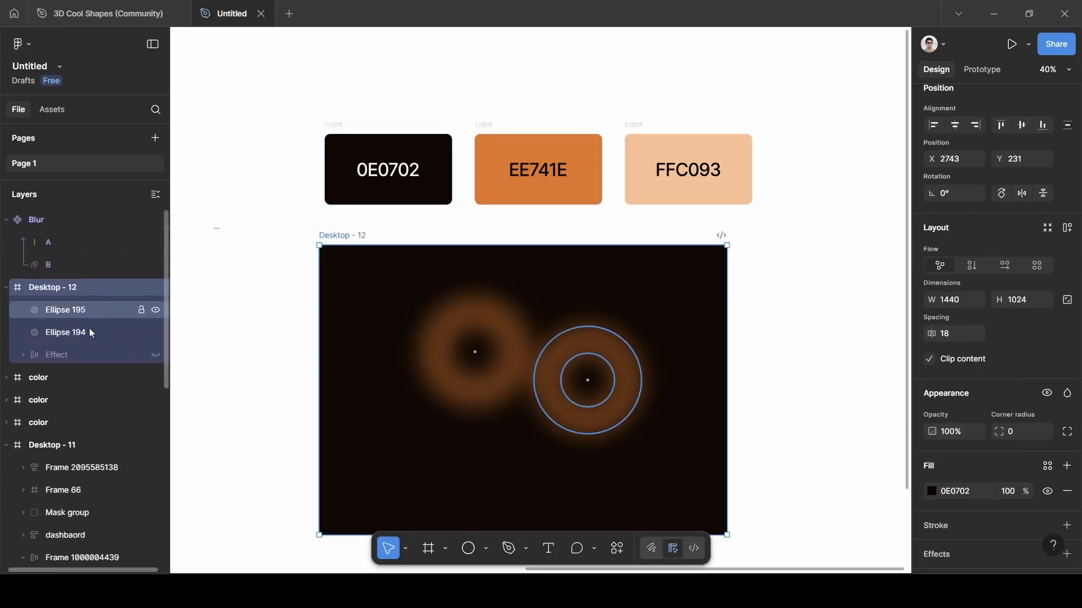
left_click(157, 357)
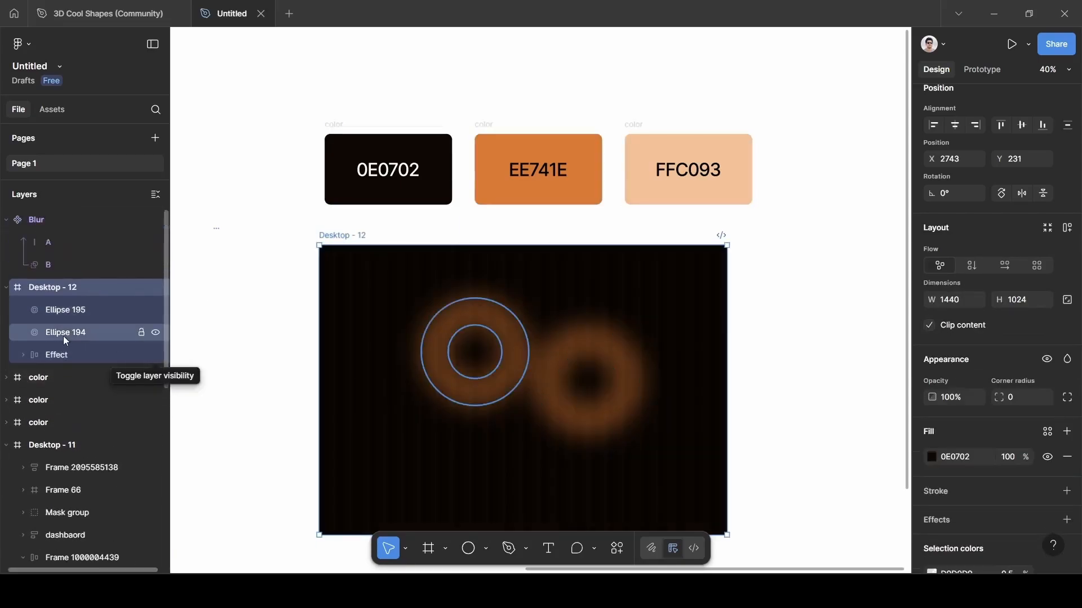
left_click_drag(69, 332, 63, 300)
left_click(60, 355)
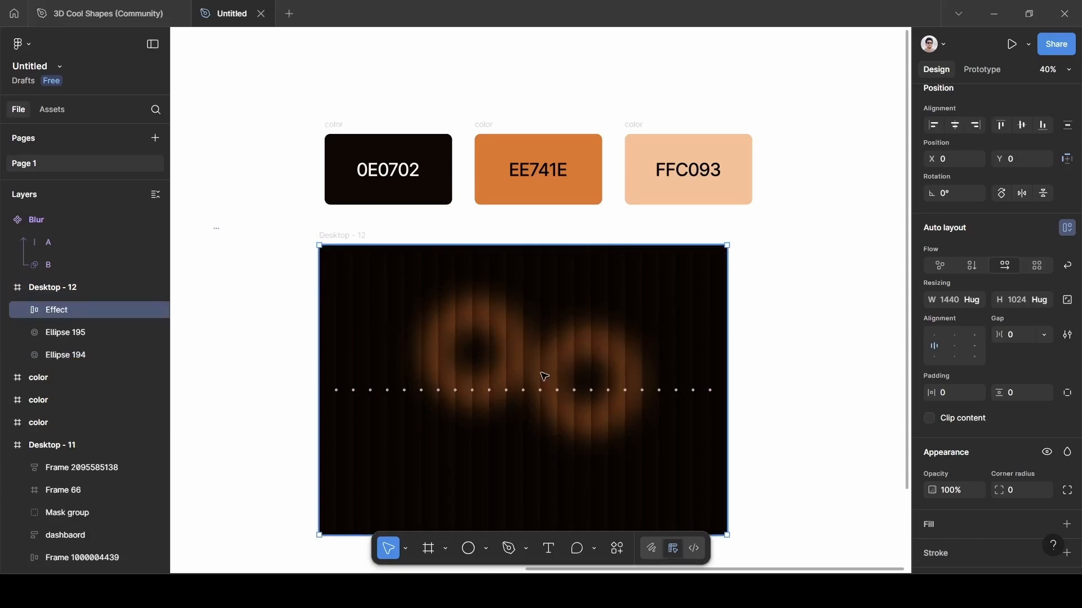
left_click(292, 372)
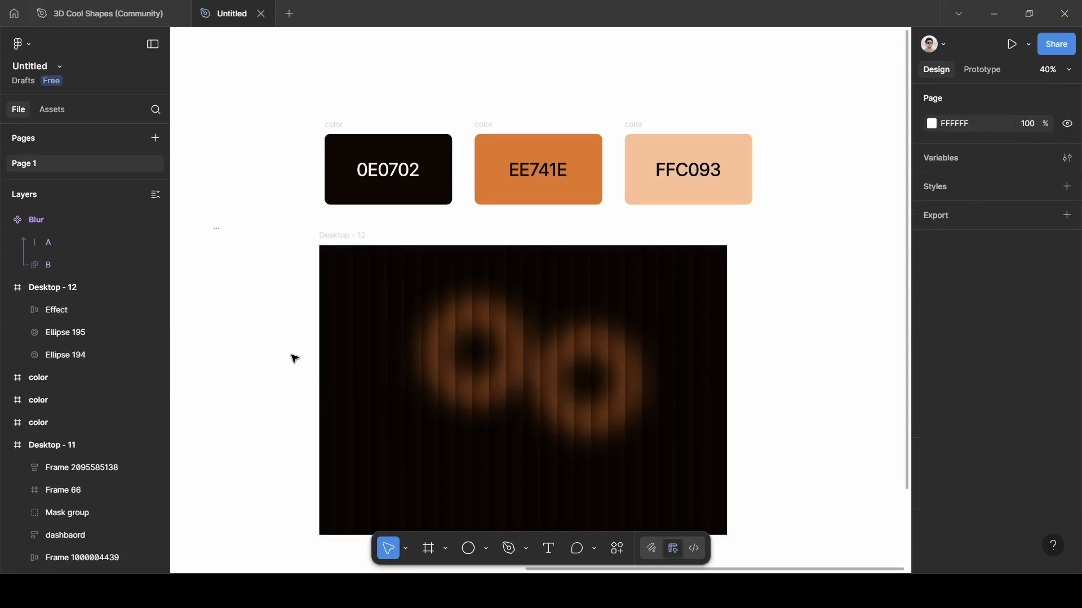